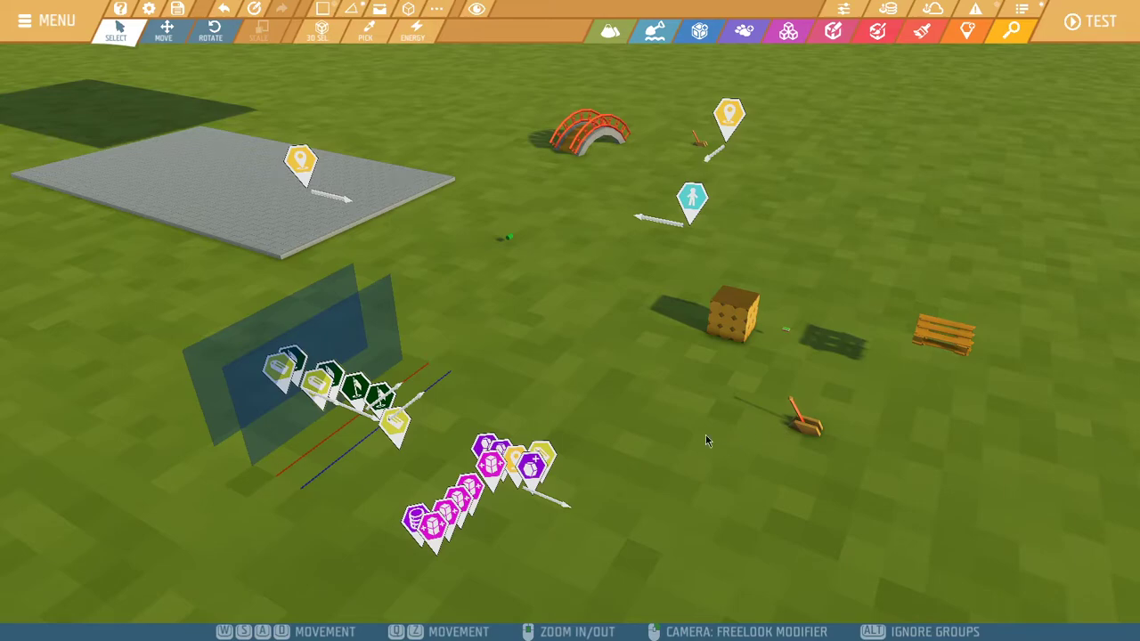
# Scroll the camera in toward the gelatin dessert beside the hay block
pyautogui.scroll(2, 705, 433)
# Fly up to the green gelatin dessert by the hay block and select it
pyautogui.press('w')
pyautogui.press('d')
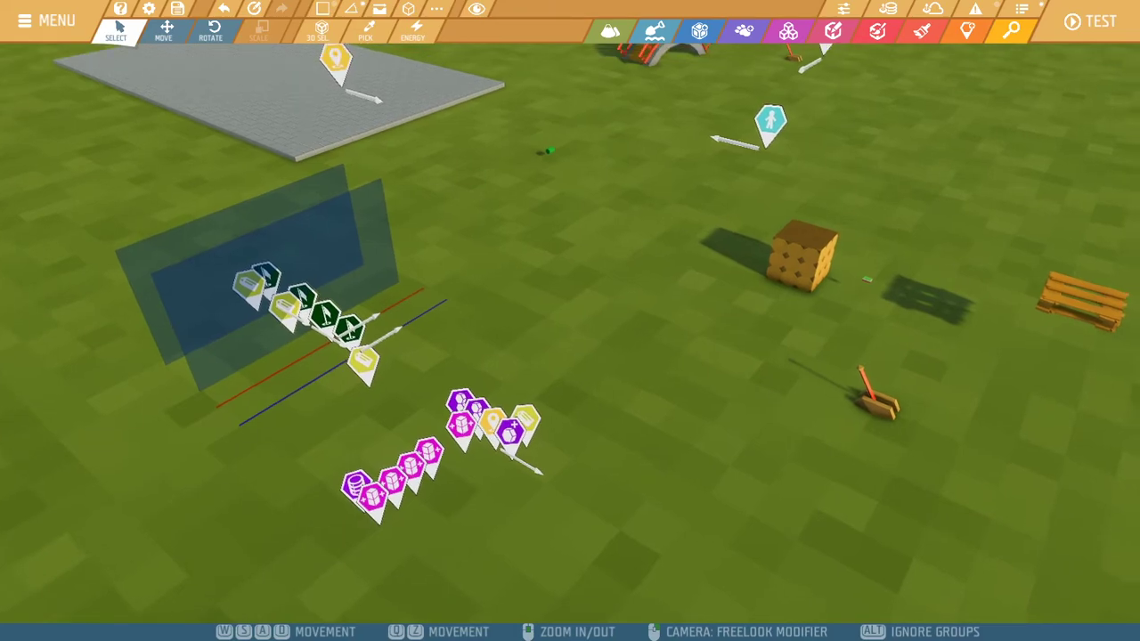
pyautogui.press('w')
pyautogui.press('d')
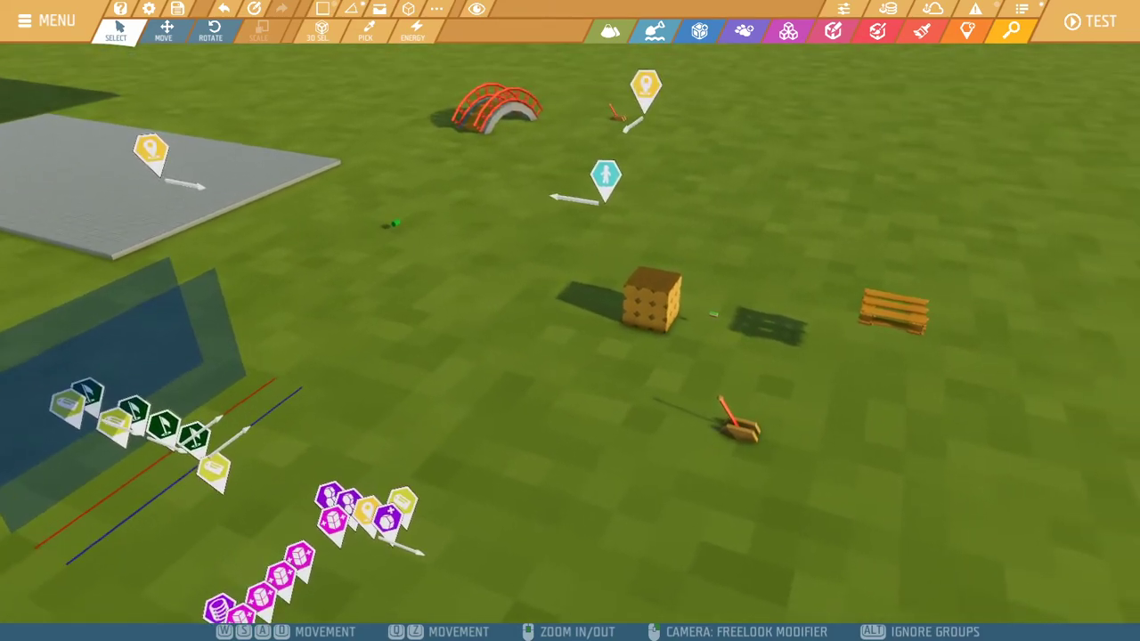
pyautogui.press('w')
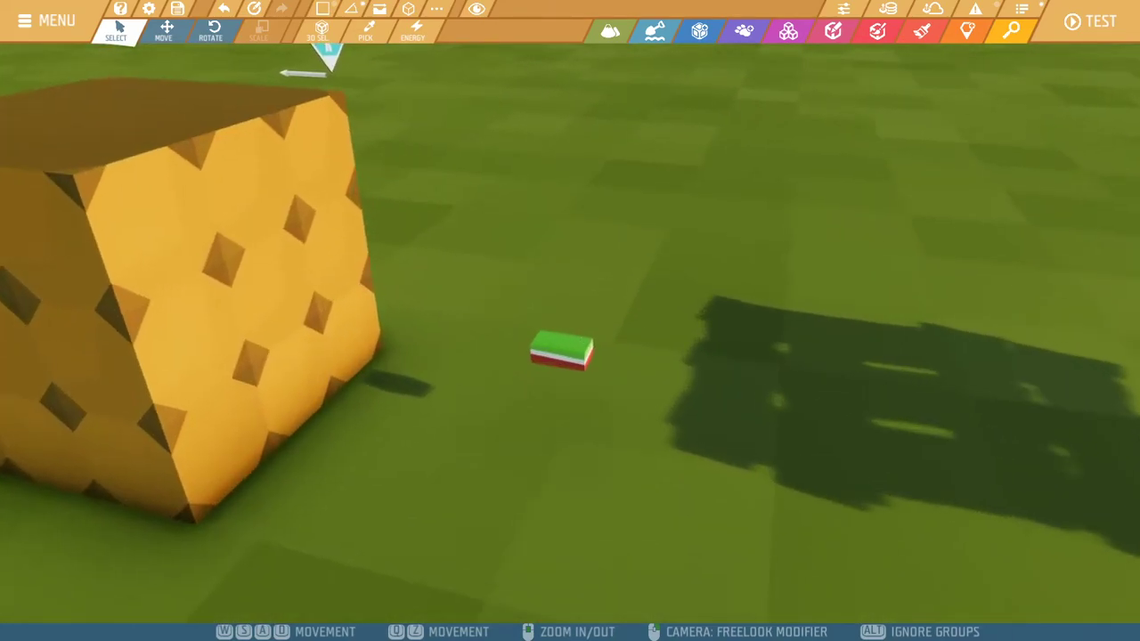
pyautogui.click(567, 384)
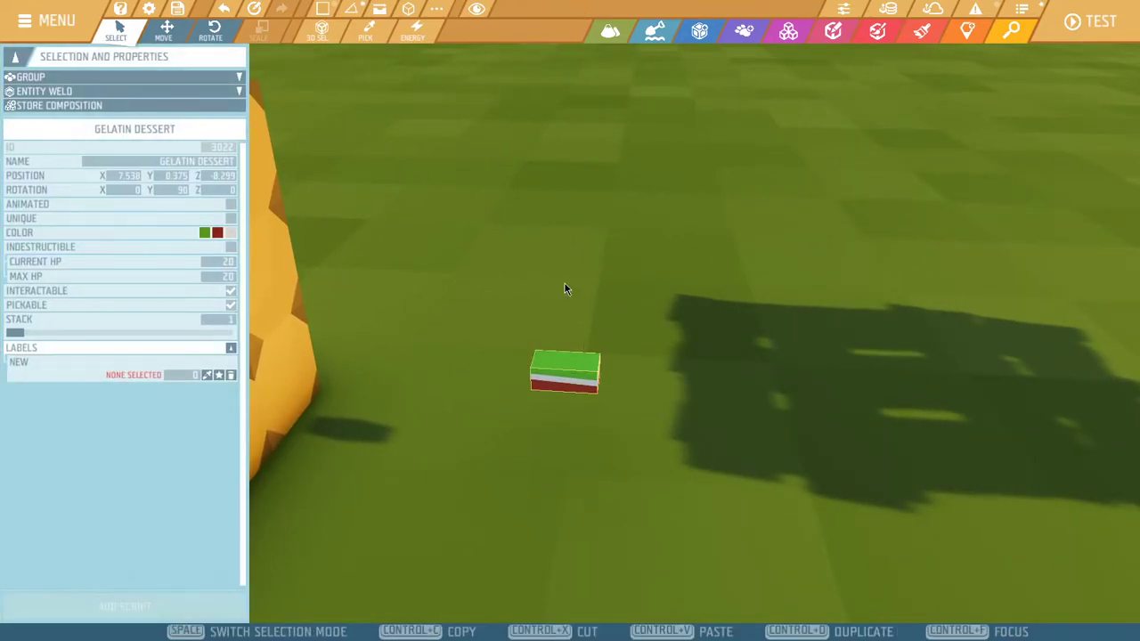
# Box-select the wooden pallet stack as a group, then pull back to a scene overview
pyautogui.moveTo(570, 344); pyautogui.dragTo(801, 356, button='right')
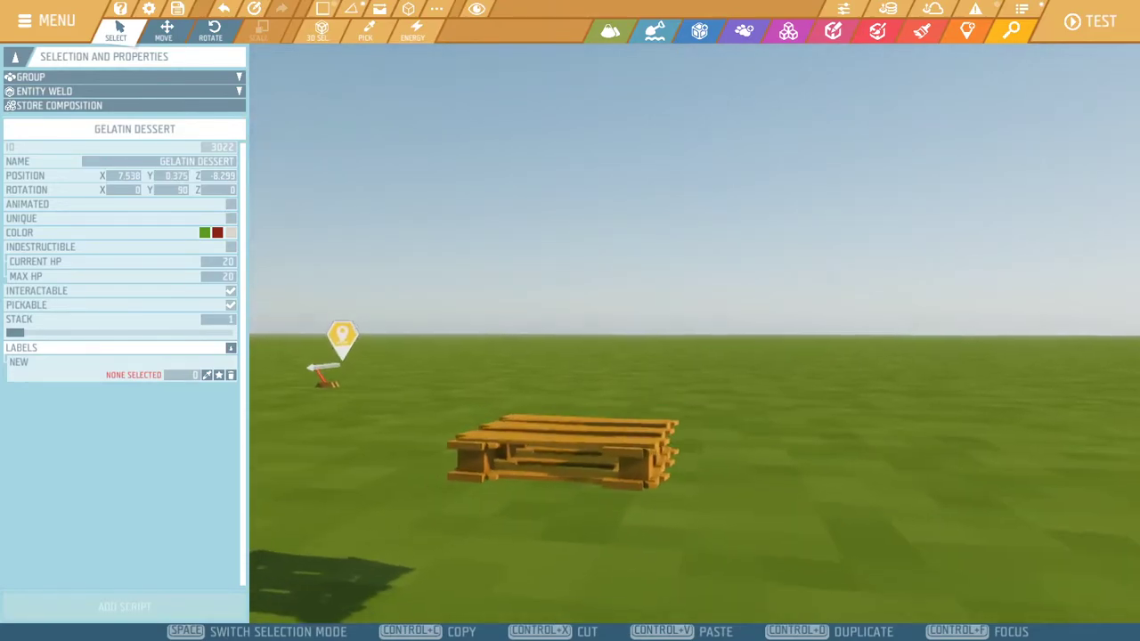
pyautogui.moveTo(570, 348); pyautogui.dragTo(630, 357, button='right')
pyautogui.moveTo(549, 273); pyautogui.dragTo(781, 422)
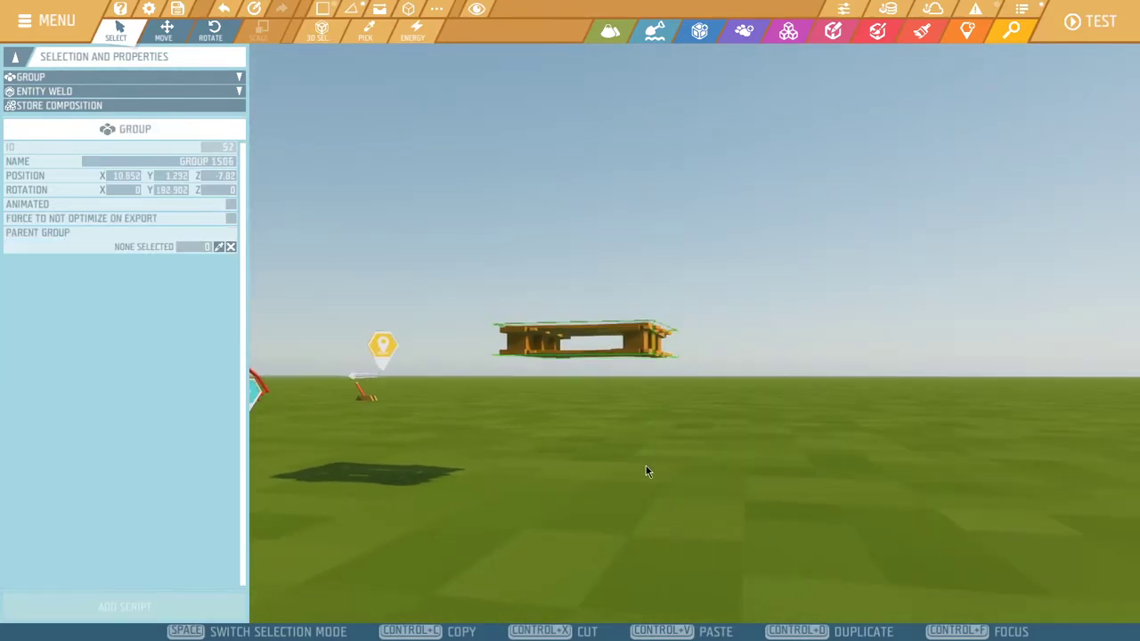
pyautogui.moveTo(646, 471); pyautogui.dragTo(646, 552, button='right')
pyautogui.moveTo(823, 437); pyautogui.dragTo(623, 437, button='right')
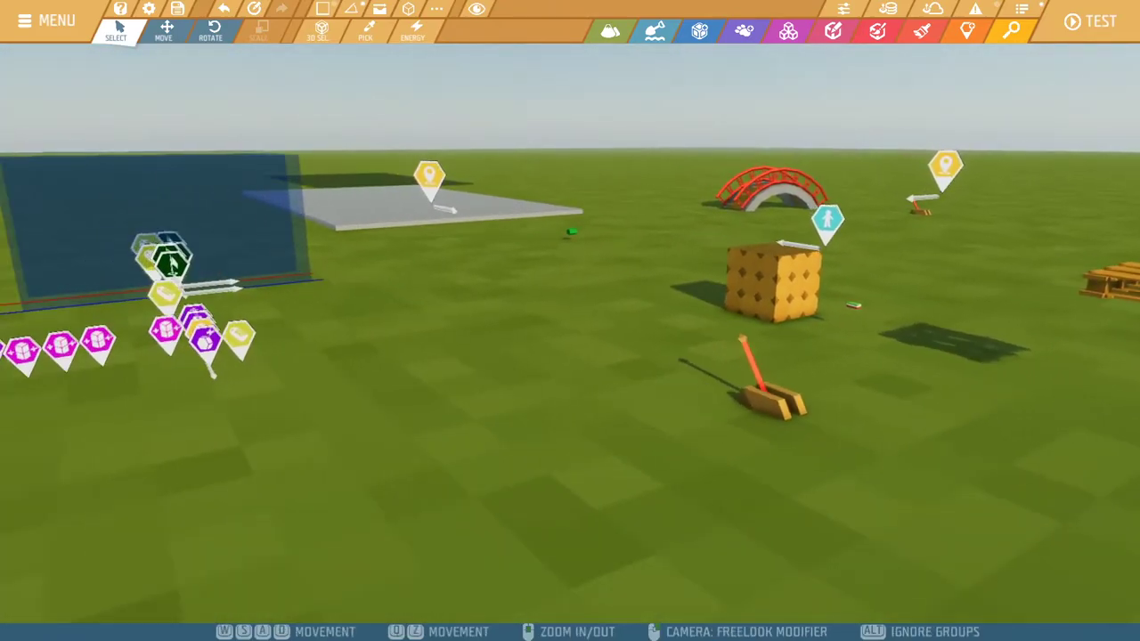
# Duplicate the Inwards Lazer Measure trigger zone and move the copy over to the hay block
pyautogui.moveTo(777, 356); pyautogui.dragTo(778, 402, button='right')
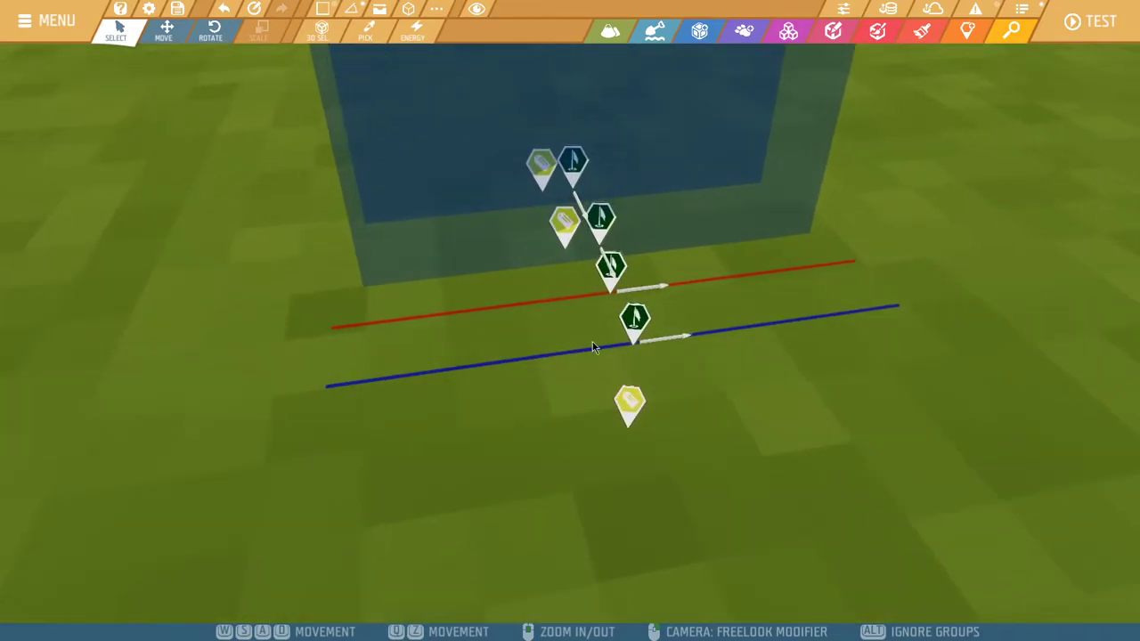
pyautogui.click(637, 325)
pyautogui.press('w')
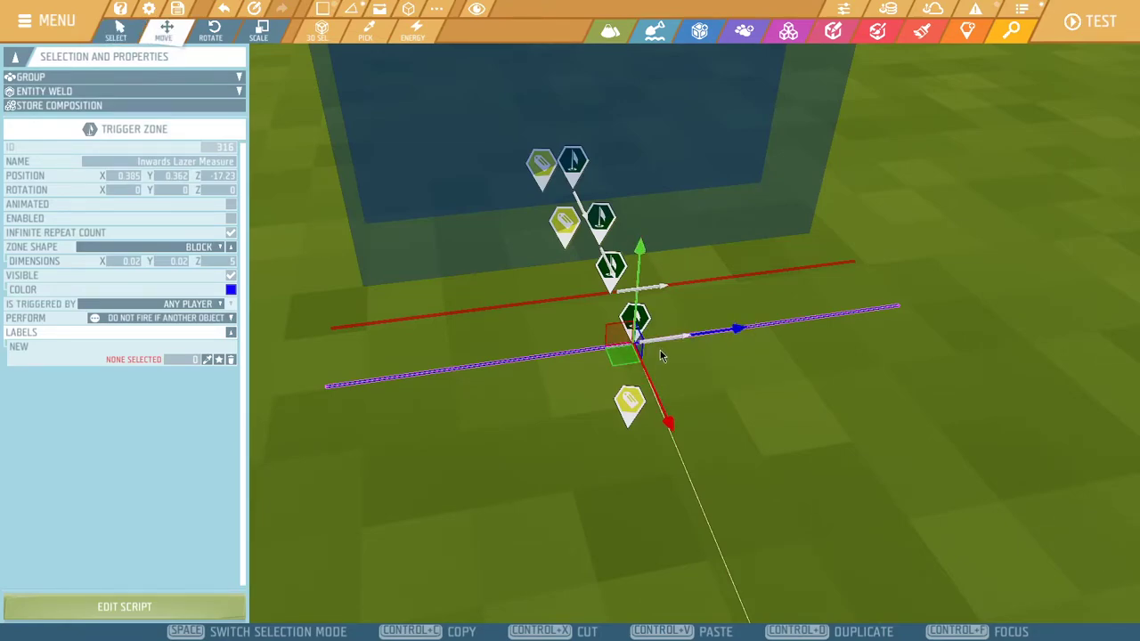
pyautogui.hotkey('ctrl', 'd')
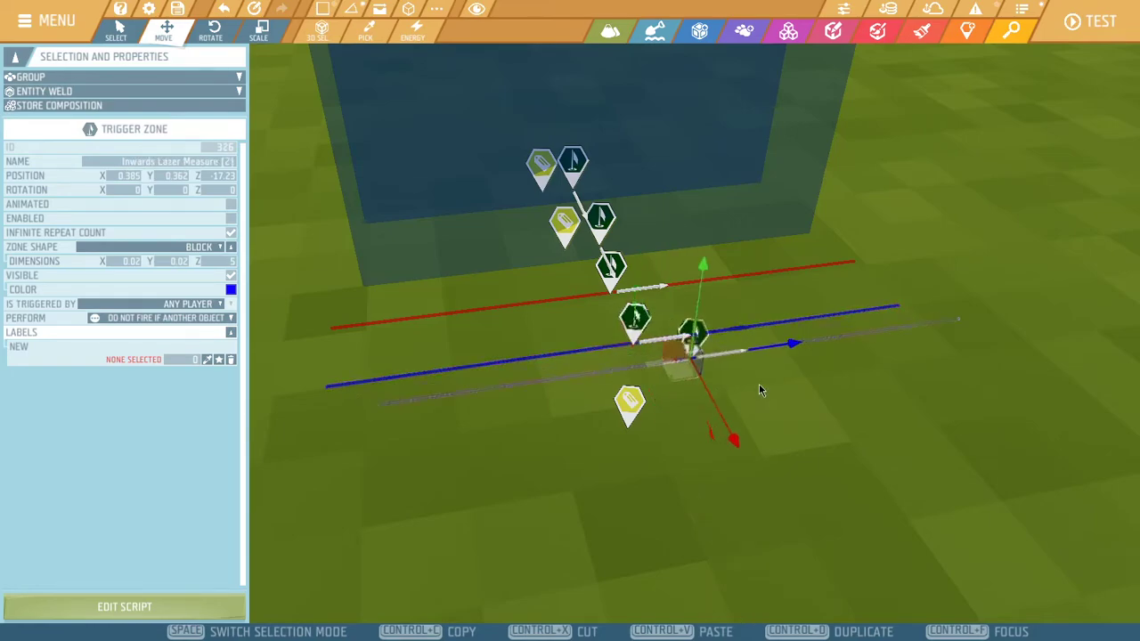
pyautogui.moveTo(638, 352); pyautogui.dragTo(763, 394)
pyautogui.moveTo(763, 394); pyautogui.dragTo(625, 551, button='right')
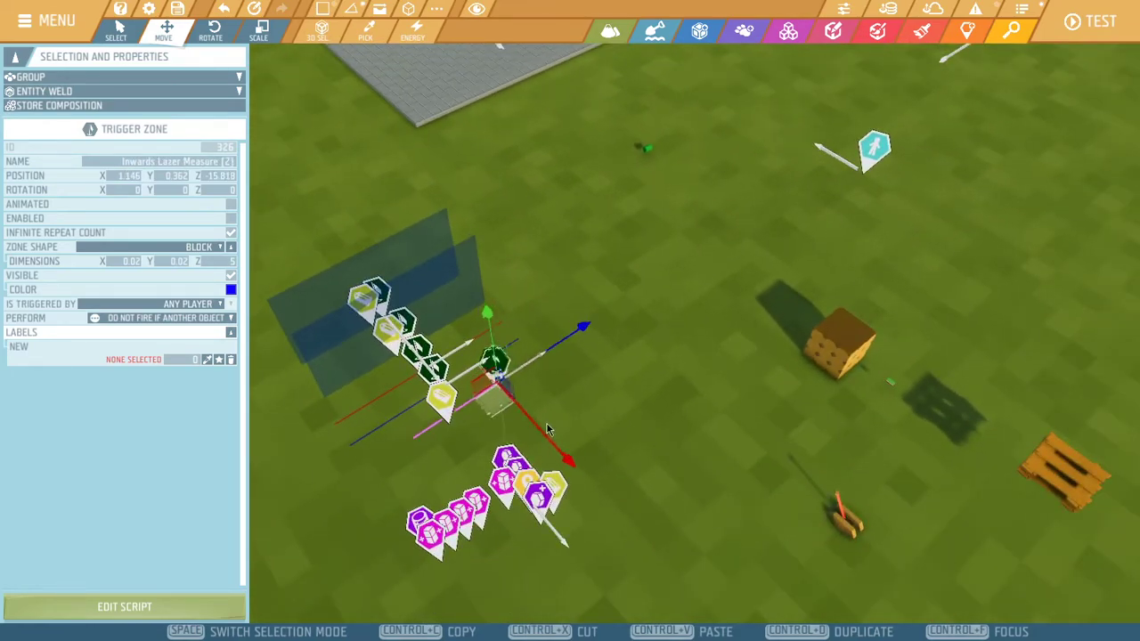
pyautogui.moveTo(499, 379); pyautogui.dragTo(908, 365)
# Duplicate the Outwards Lazer Measure trigger zone, move the copy out, and focus the view on it
pyautogui.click(434, 370)
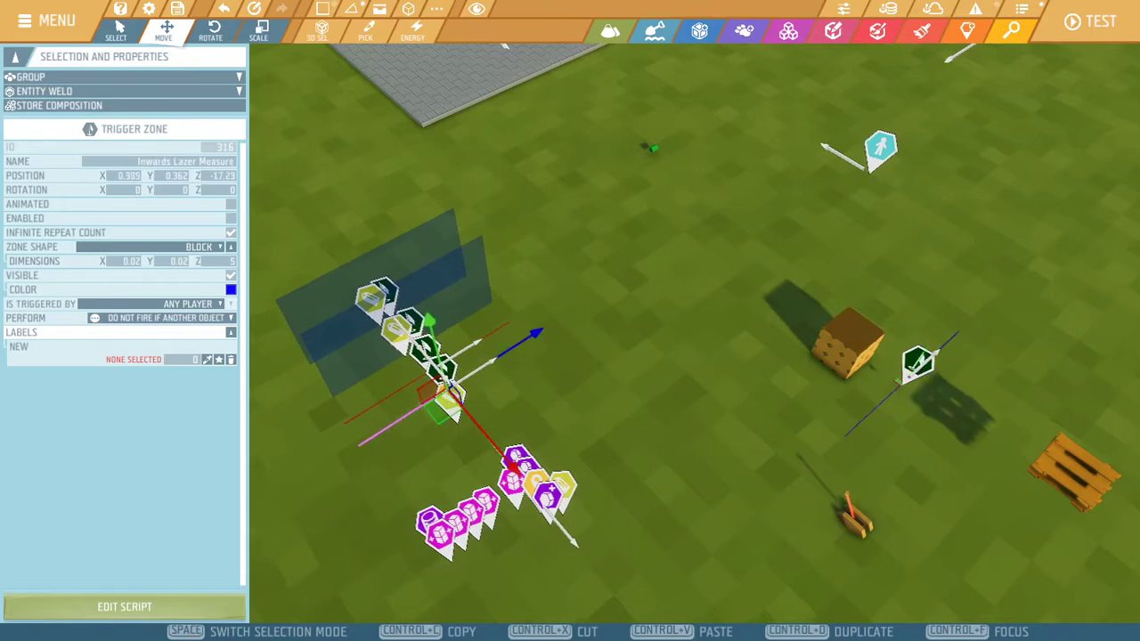
pyautogui.moveTo(433, 370)
pyautogui.mouseDown(button='right')
pyautogui.moveTo(564, 258)
pyautogui.moveTo(552, 304)
pyautogui.mouseUp(button='right')
pyautogui.click(564, 258)
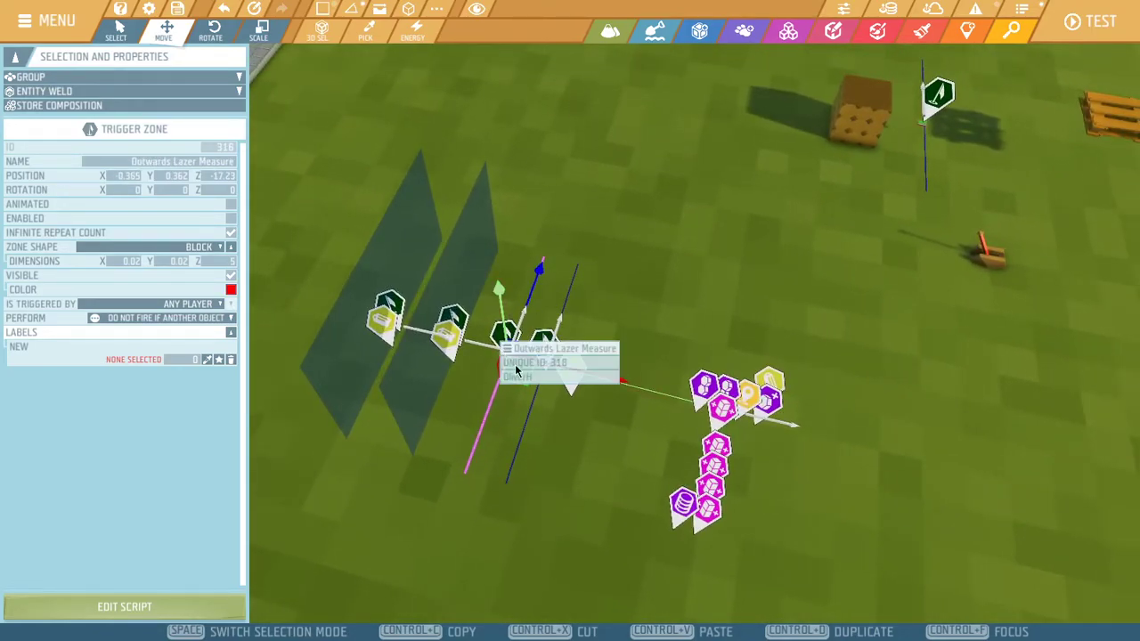
pyautogui.hotkey('ctrl', 'd')
pyautogui.moveTo(521, 361); pyautogui.dragTo(1079, 184)
pyautogui.hotkey('ctrl', 'f')
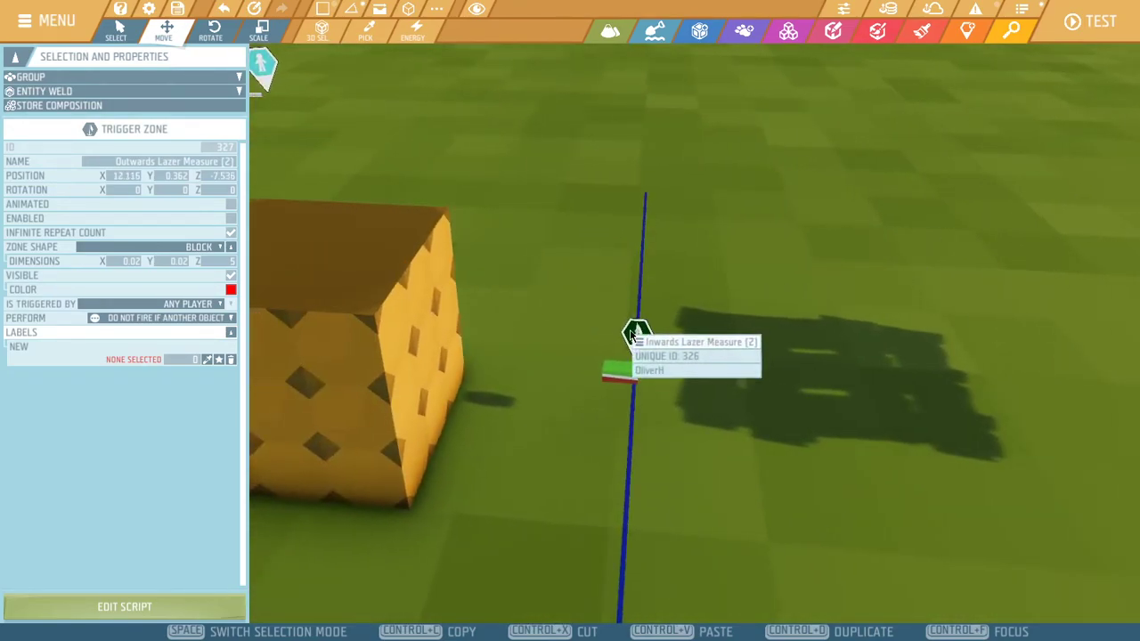
# Rotate the Inwards Lazer Measure (2) copy to lie flat and lower it onto the dessert
pyautogui.click(636, 333)
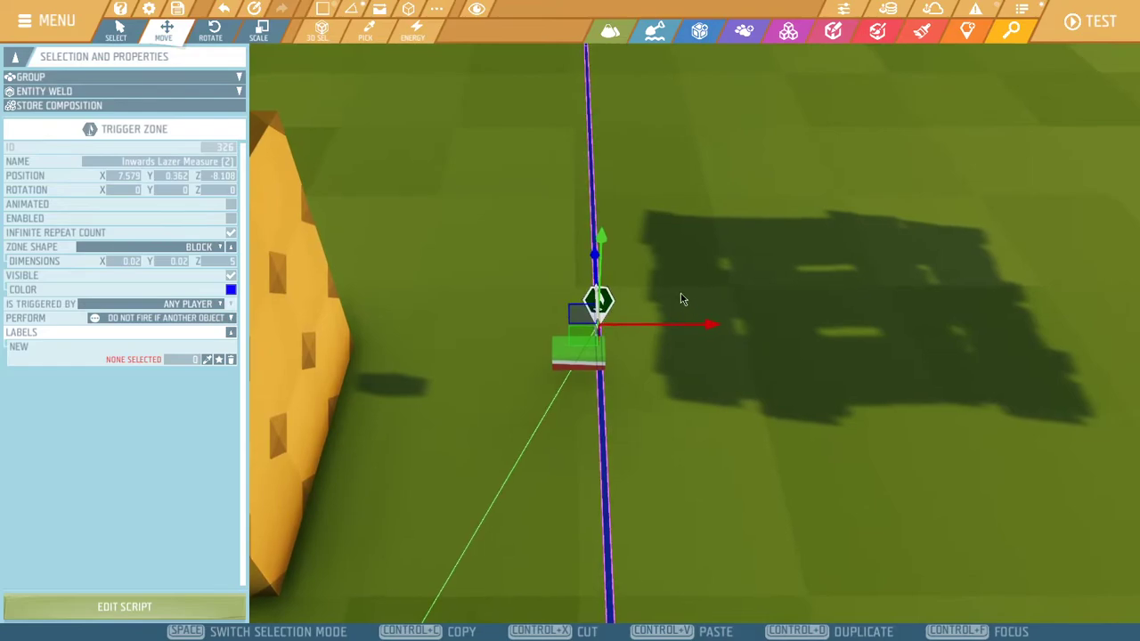
pyautogui.press('e')
pyautogui.moveTo(659, 394); pyautogui.dragTo(509, 402)
pyautogui.press('w')
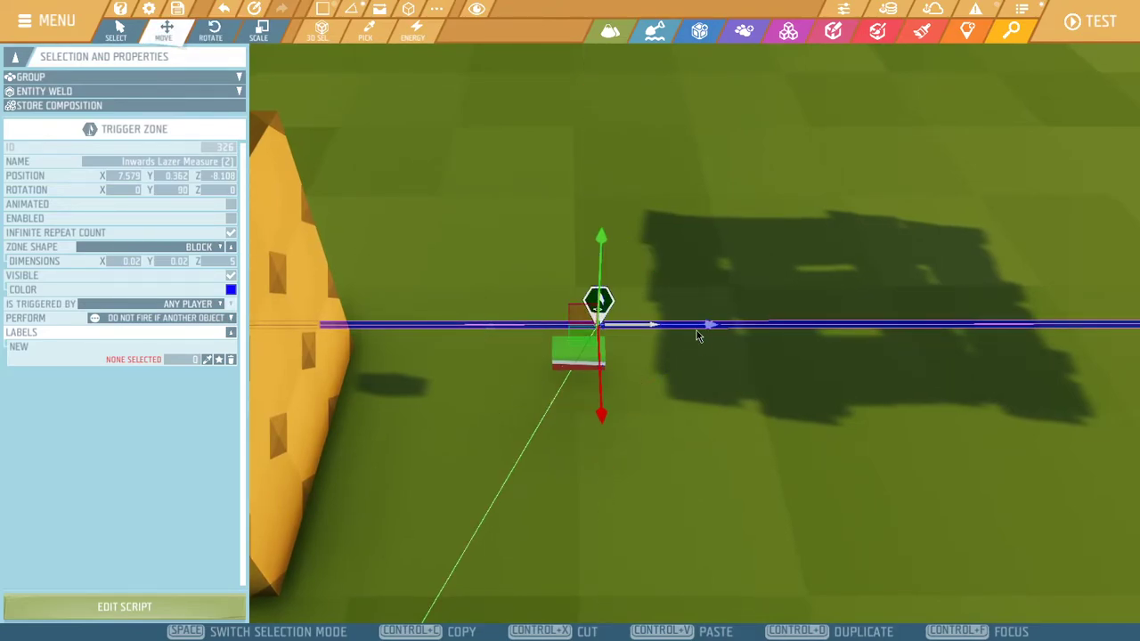
pyautogui.moveTo(659, 378); pyautogui.dragTo(612, 391)
pyautogui.moveTo(613, 391); pyautogui.dragTo(723, 336, button='right')
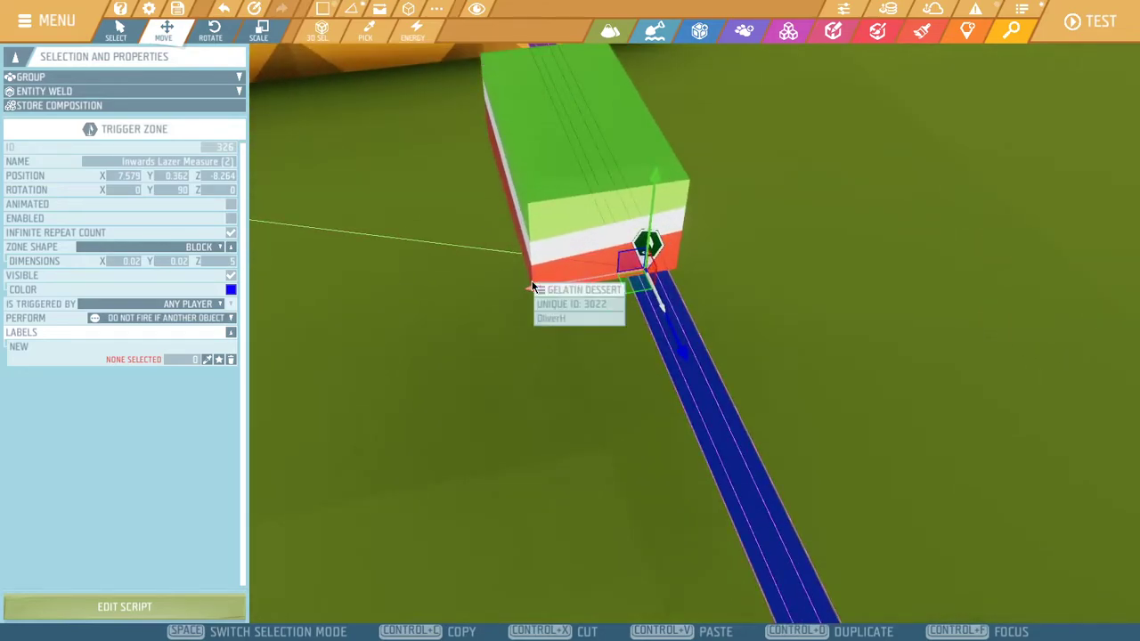
# Line the laser zone up with the dessert's edge and check alignment from a low side view
pyautogui.click(512, 292)
pyautogui.moveTo(639, 261); pyautogui.dragTo(499, 225)
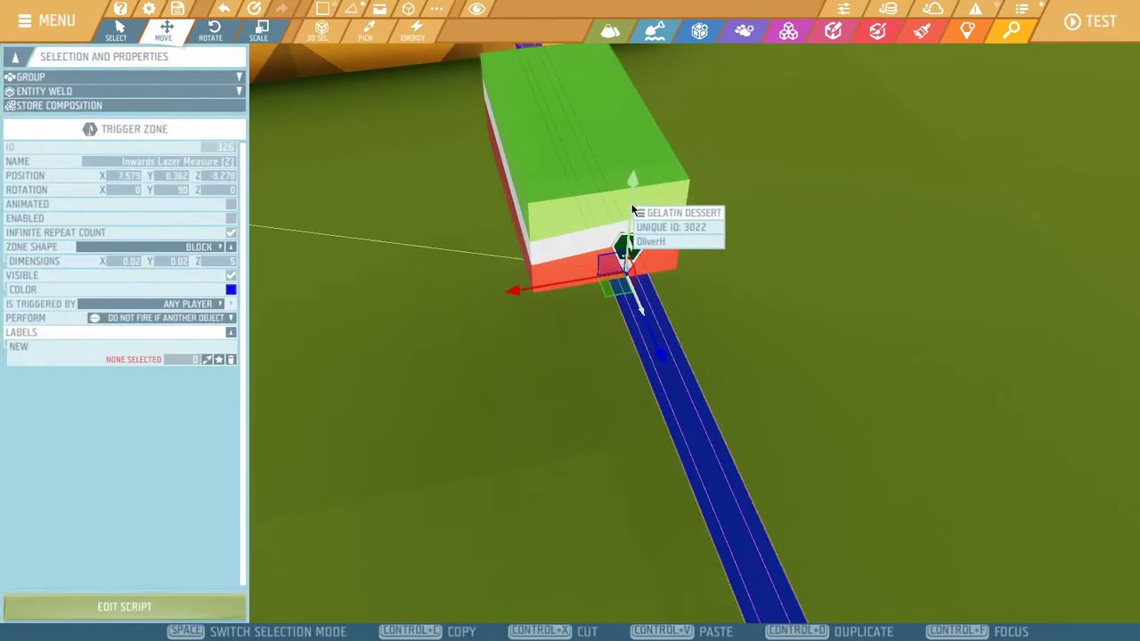
pyautogui.moveTo(498, 220); pyautogui.dragTo(500, 268, button='right')
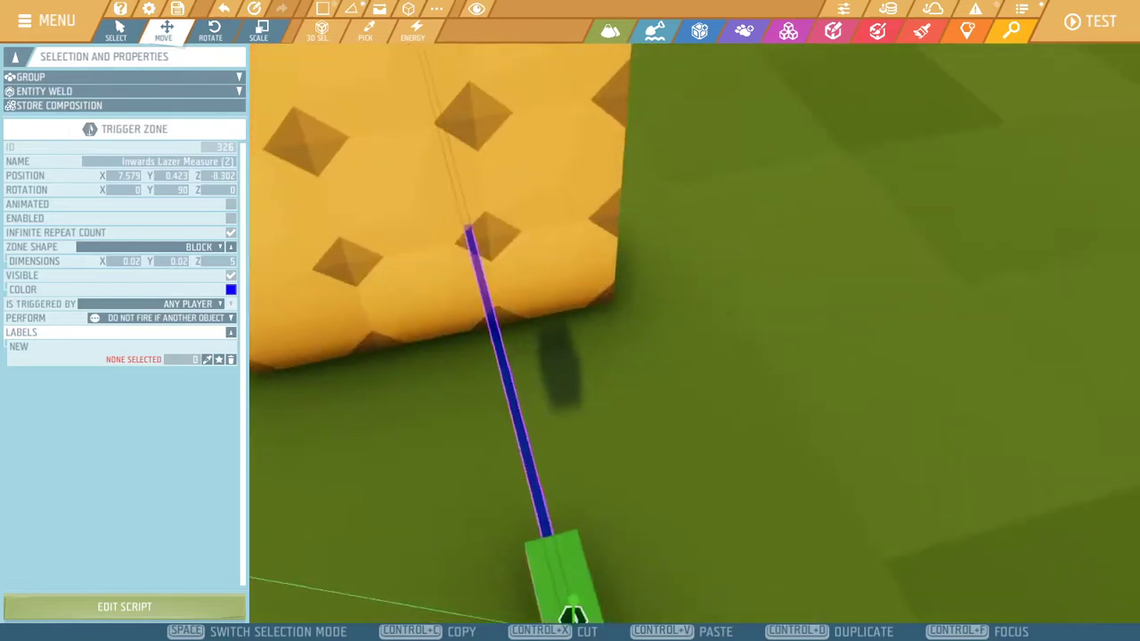
pyautogui.click(618, 373)
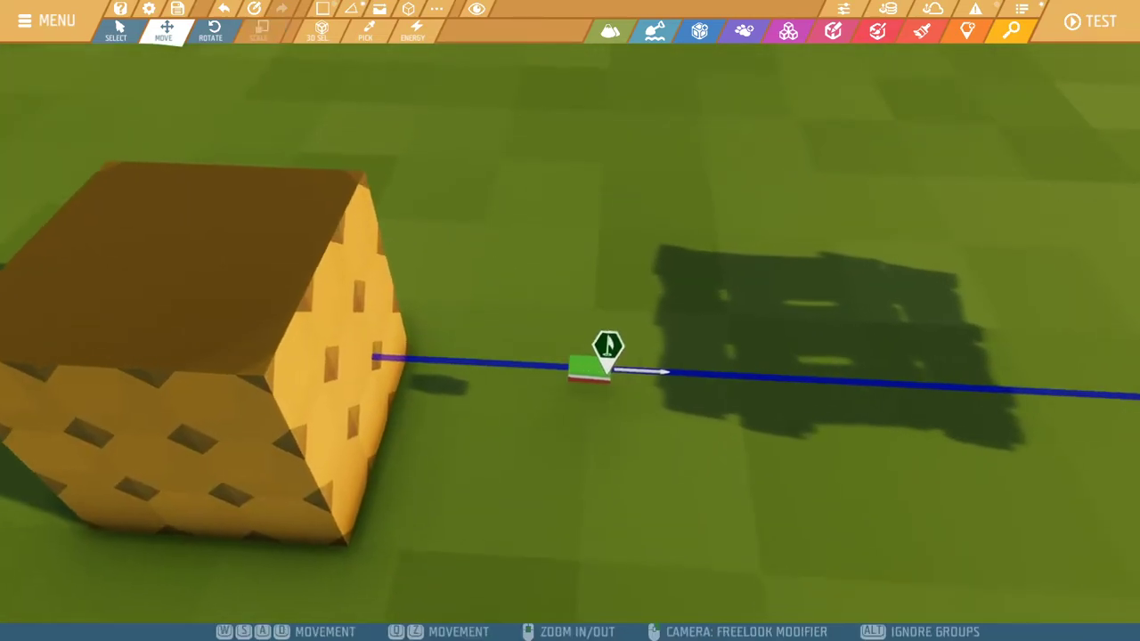
pyautogui.moveTo(618, 372)
pyautogui.mouseDown(button='right')
pyautogui.moveTo(621, 396)
pyautogui.moveTo(570, 419)
pyautogui.moveTo(534, 391)
pyautogui.mouseUp(button='right')
pyautogui.click(625, 321)
pyautogui.click(556, 389)
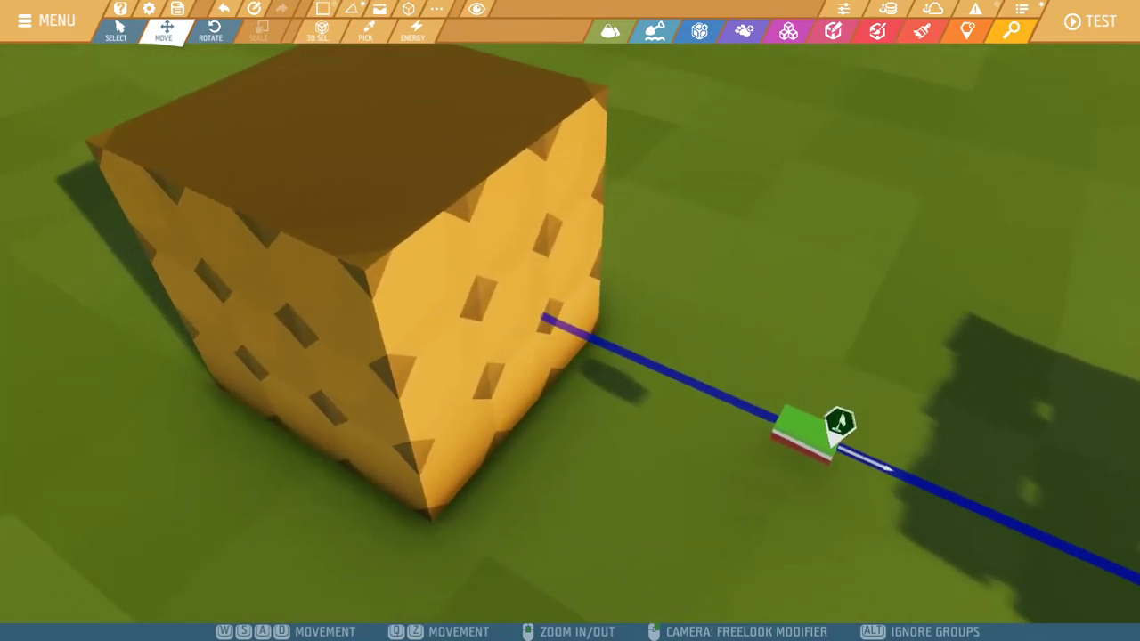
pyautogui.click(587, 433)
pyautogui.moveTo(589, 433)
pyautogui.mouseDown(button='right')
pyautogui.moveTo(589, 445)
pyautogui.moveTo(593, 396)
pyautogui.mouseUp(button='right')
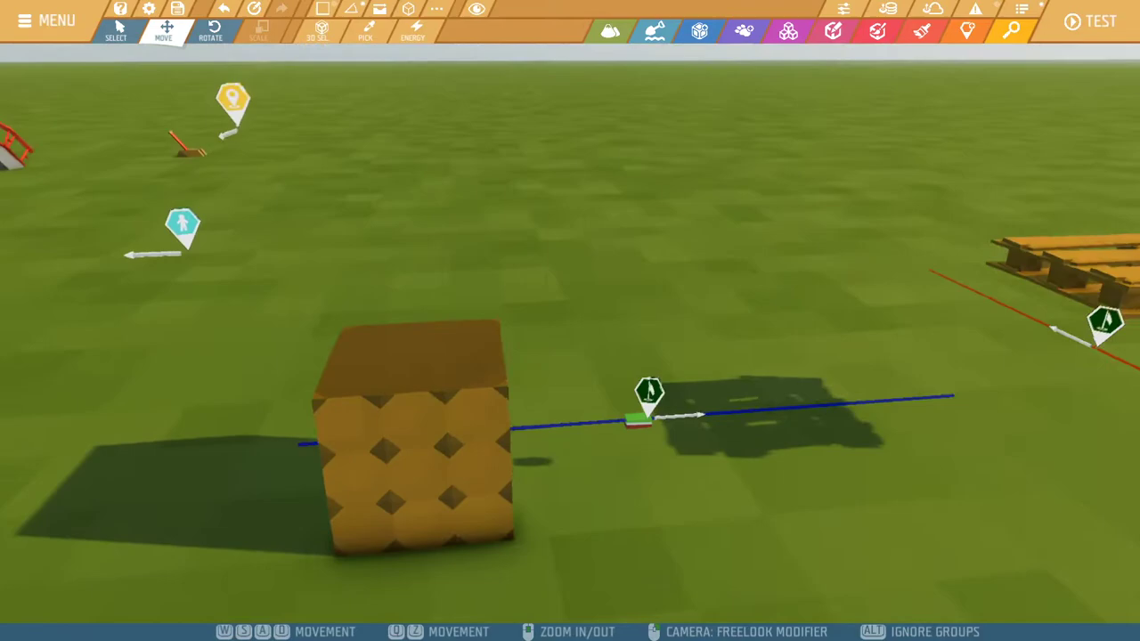
# Scale the laser zone down until its Dimensions Z reads about 2.707
pyautogui.click(591, 396)
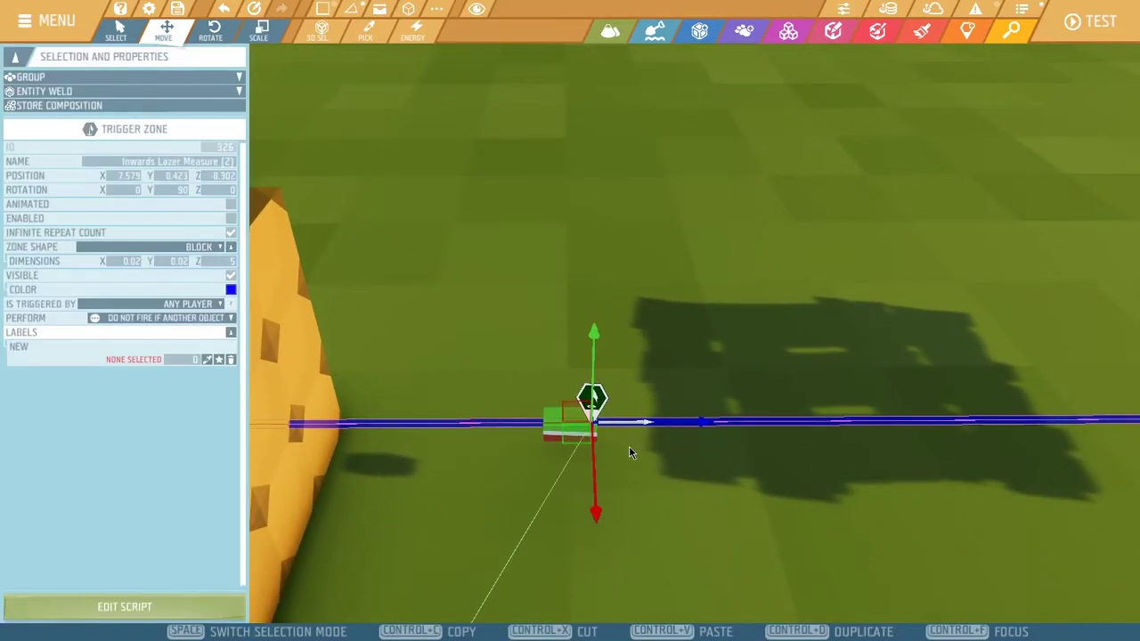
pyautogui.press('r')
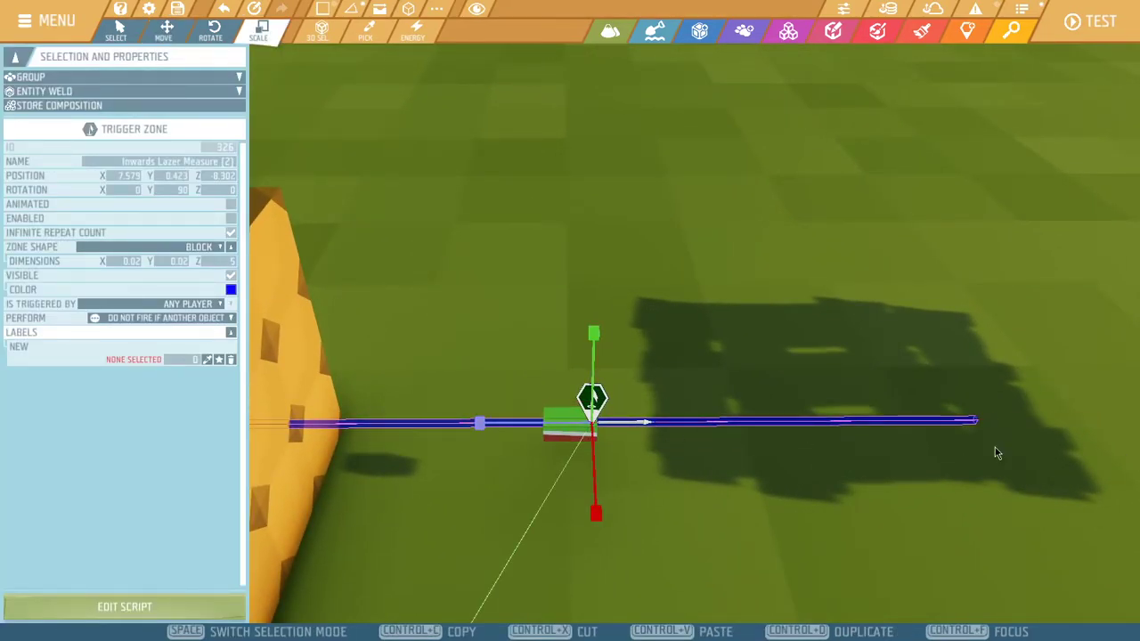
pyautogui.moveTo(501, 429); pyautogui.dragTo(935, 466)
pyautogui.click(721, 467)
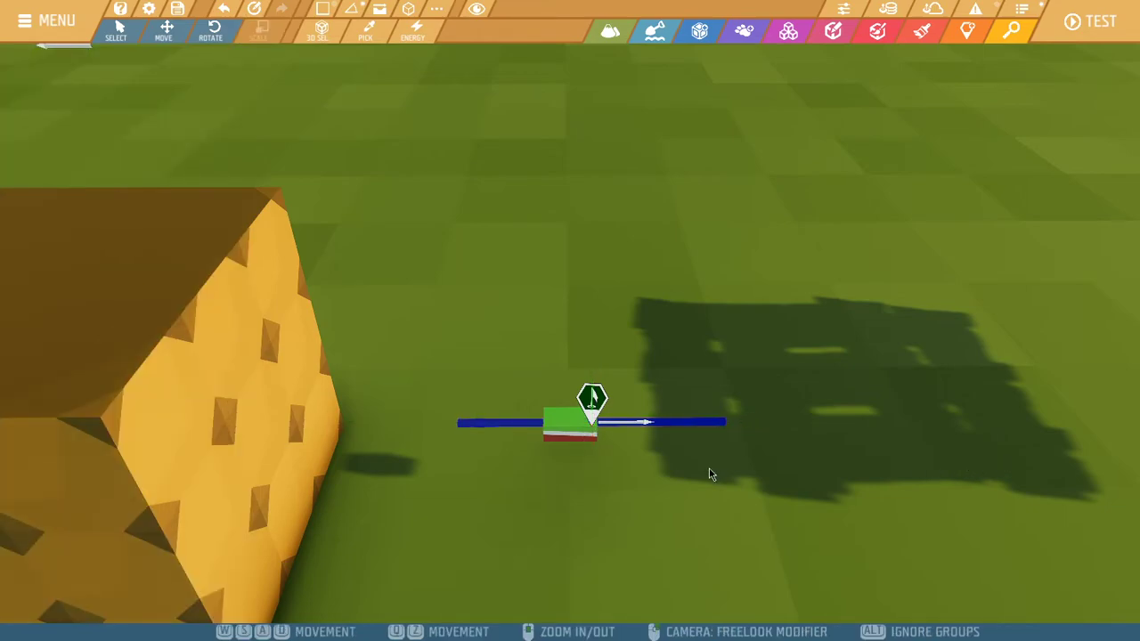
pyautogui.moveTo(708, 471); pyautogui.dragTo(805, 466, button='right')
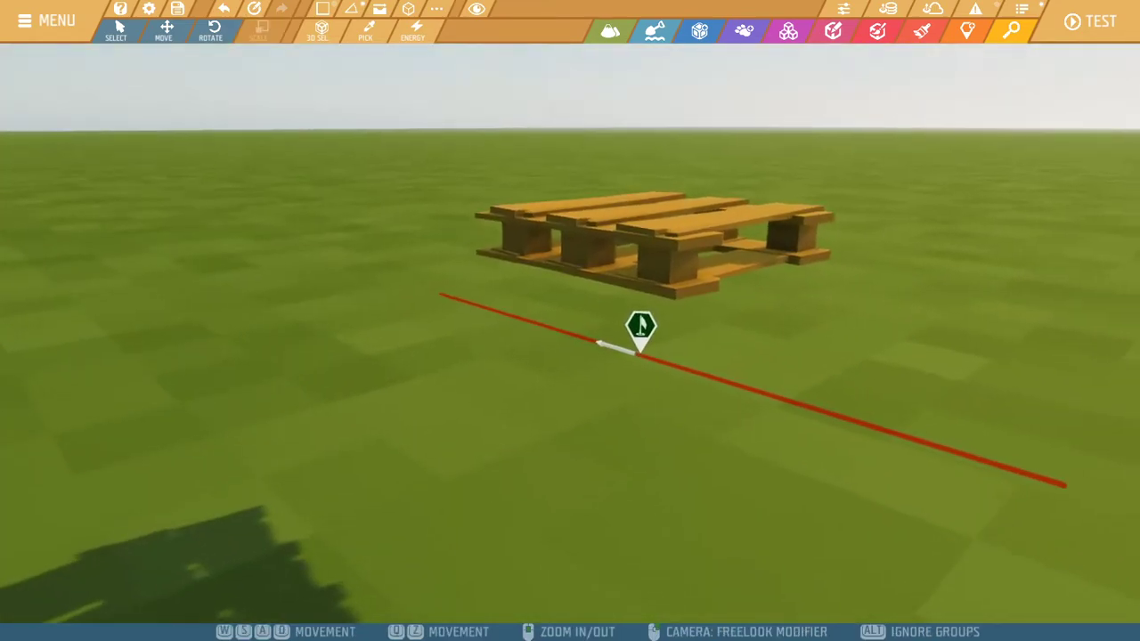
# Rotate the Outwards Lazer Measure (2) beam upright to X 270 and move it beneath the pallet
pyautogui.click(577, 368)
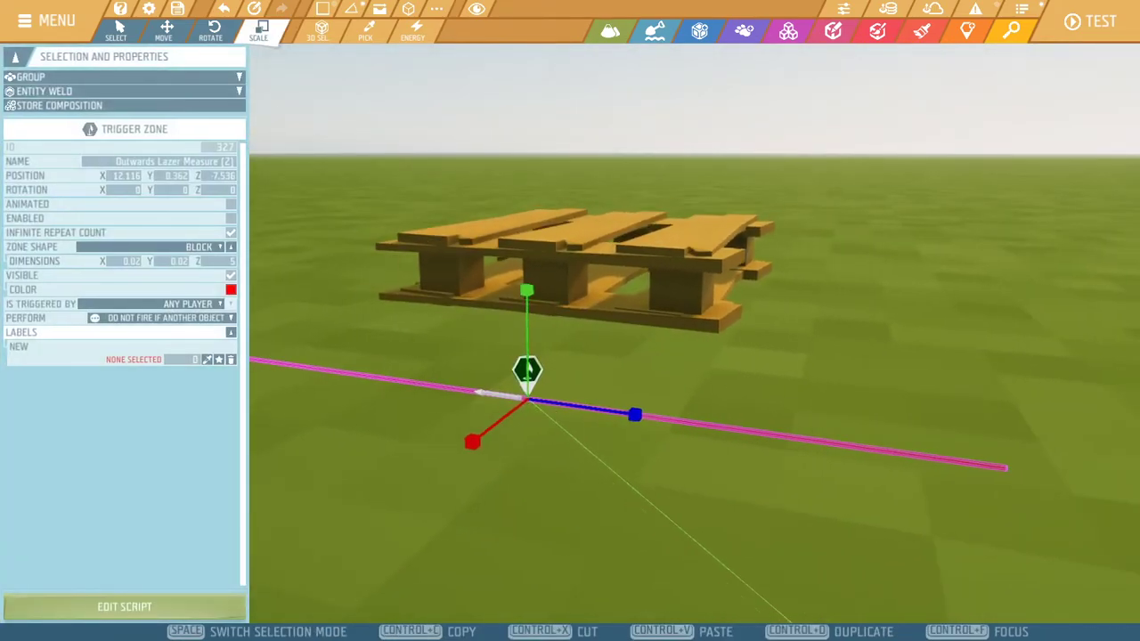
pyautogui.press('2')
pyautogui.press('3')
pyautogui.moveTo(607, 335); pyautogui.dragTo(642, 437)
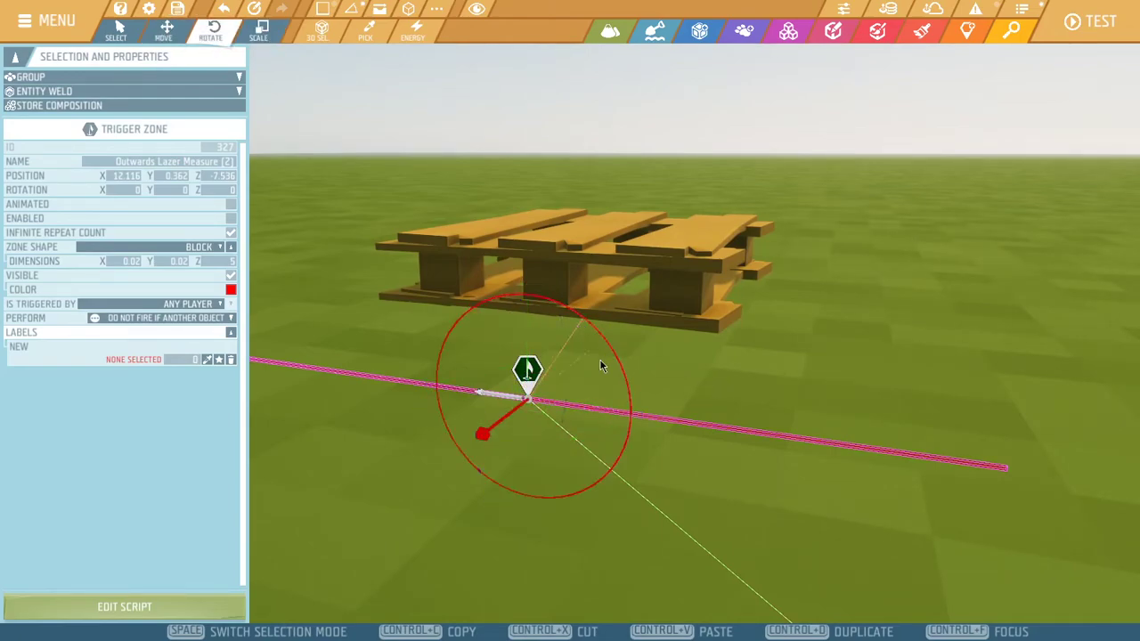
pyautogui.moveTo(642, 437); pyautogui.dragTo(624, 419, button='right')
pyautogui.press('2')
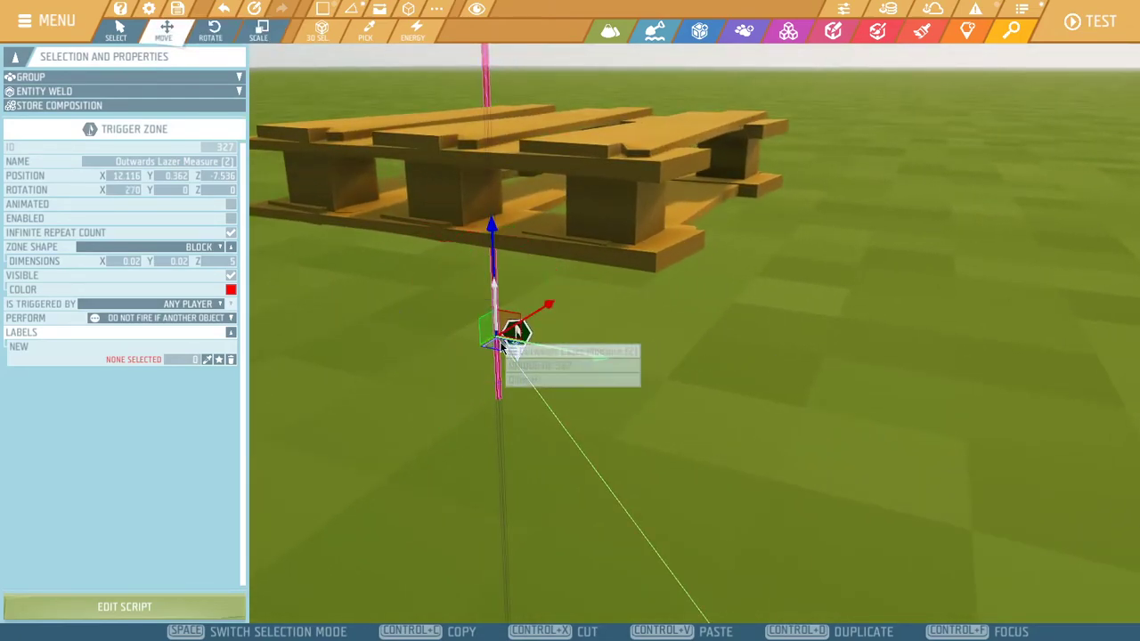
pyautogui.moveTo(521, 401); pyautogui.dragTo(539, 436)
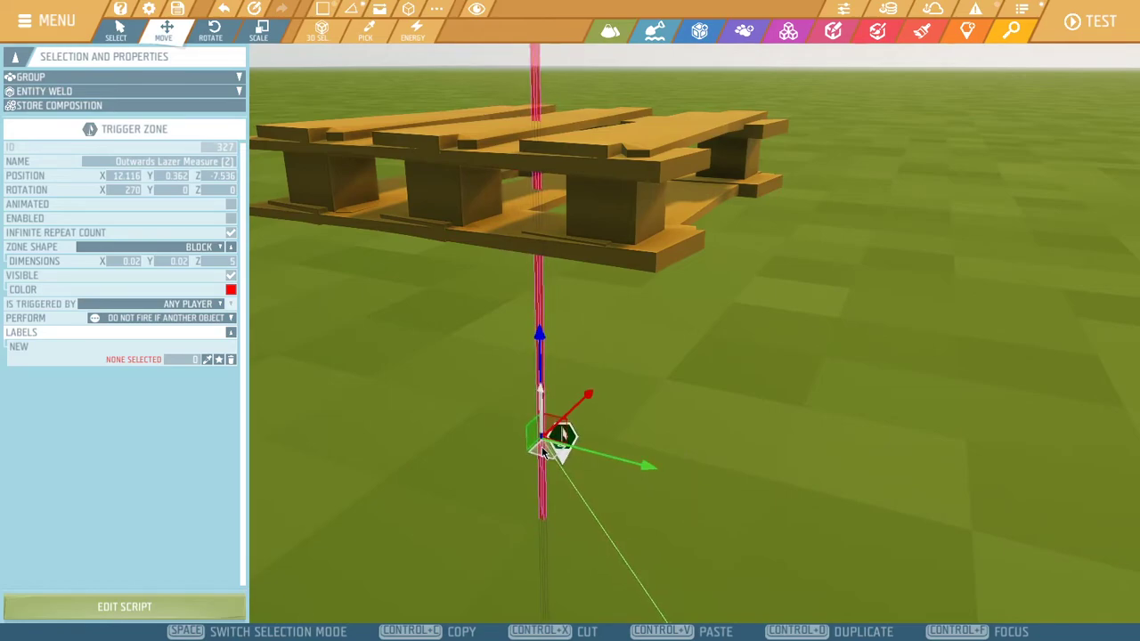
pyautogui.moveTo(540, 437)
pyautogui.mouseDown(button='right')
pyautogui.moveTo(534, 410)
pyautogui.moveTo(570, 357)
pyautogui.moveTo(648, 399)
pyautogui.mouseUp(button='right')
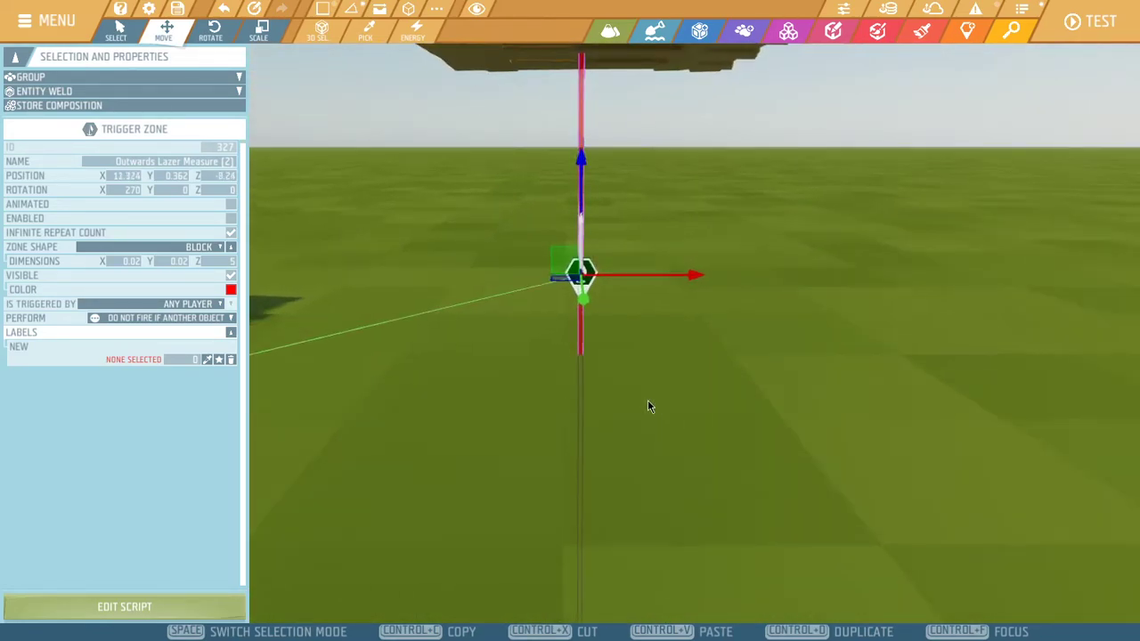
# Shorten the vertical beam to about 1.5 and raise it to the pallet's underside
pyautogui.click(636, 370)
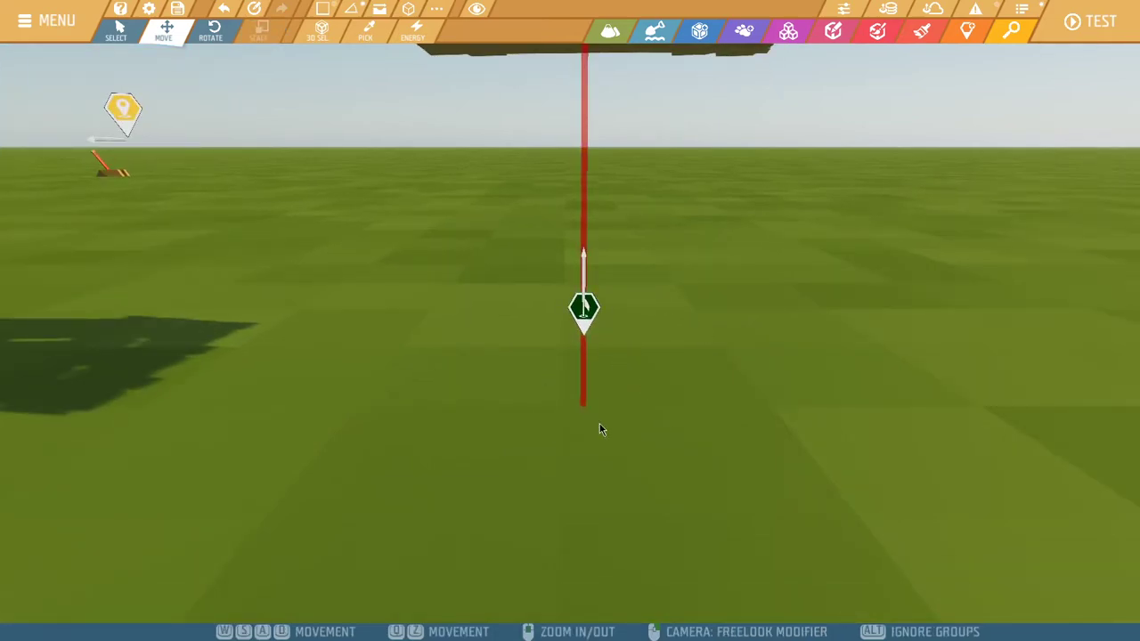
pyautogui.scroll(-1, 617, 387)
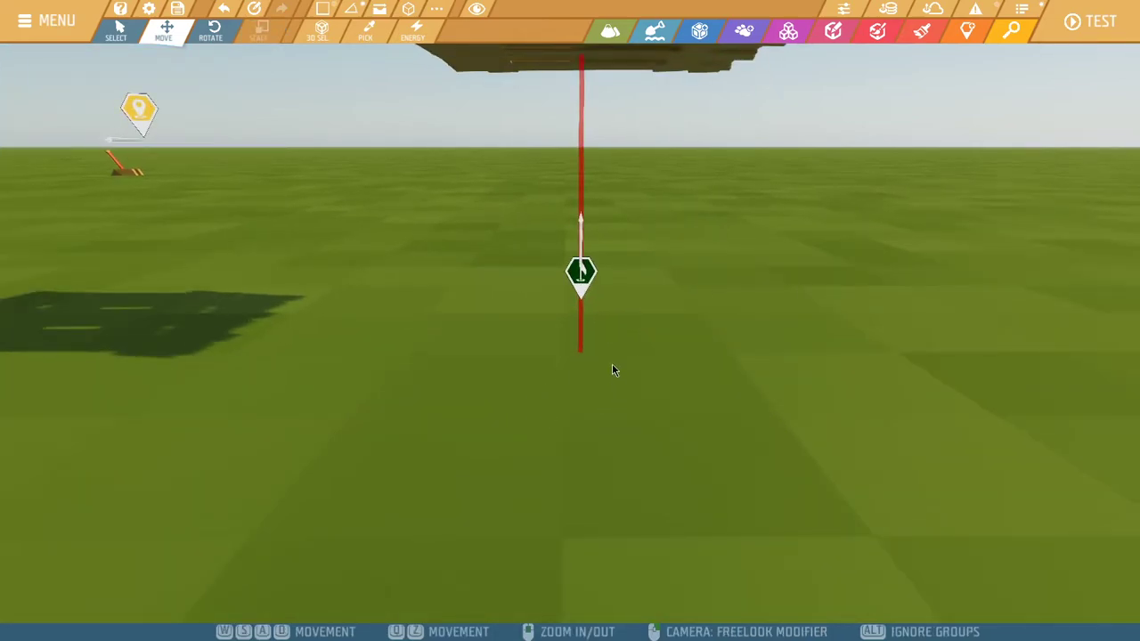
pyautogui.moveTo(612, 371); pyautogui.dragTo(612, 329, button='right')
pyautogui.click(561, 339)
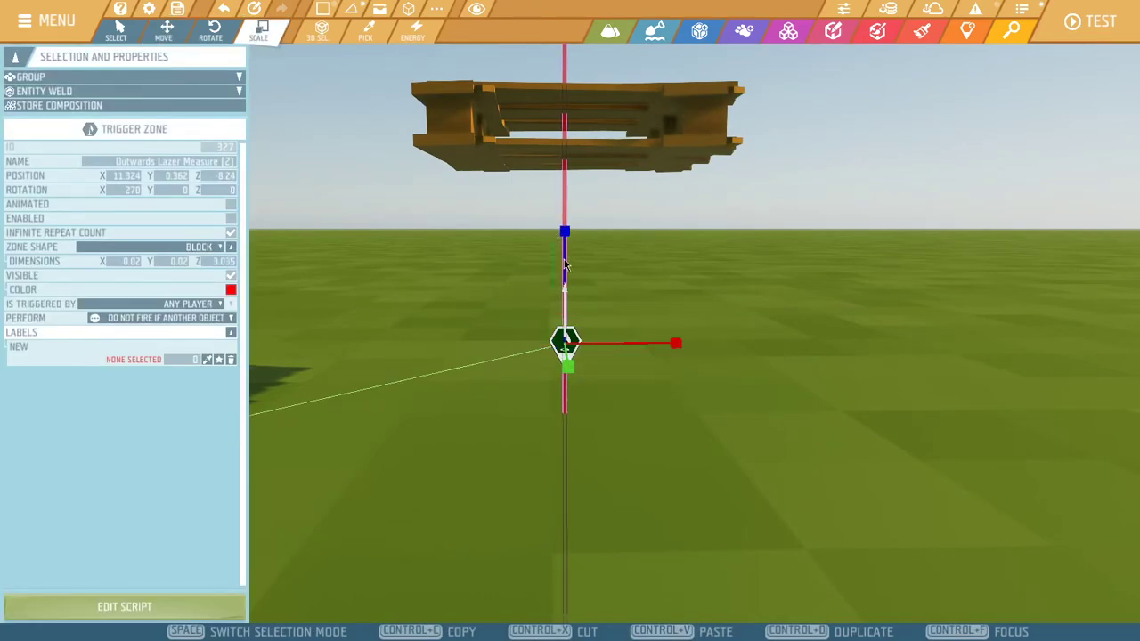
pyautogui.click(566, 264)
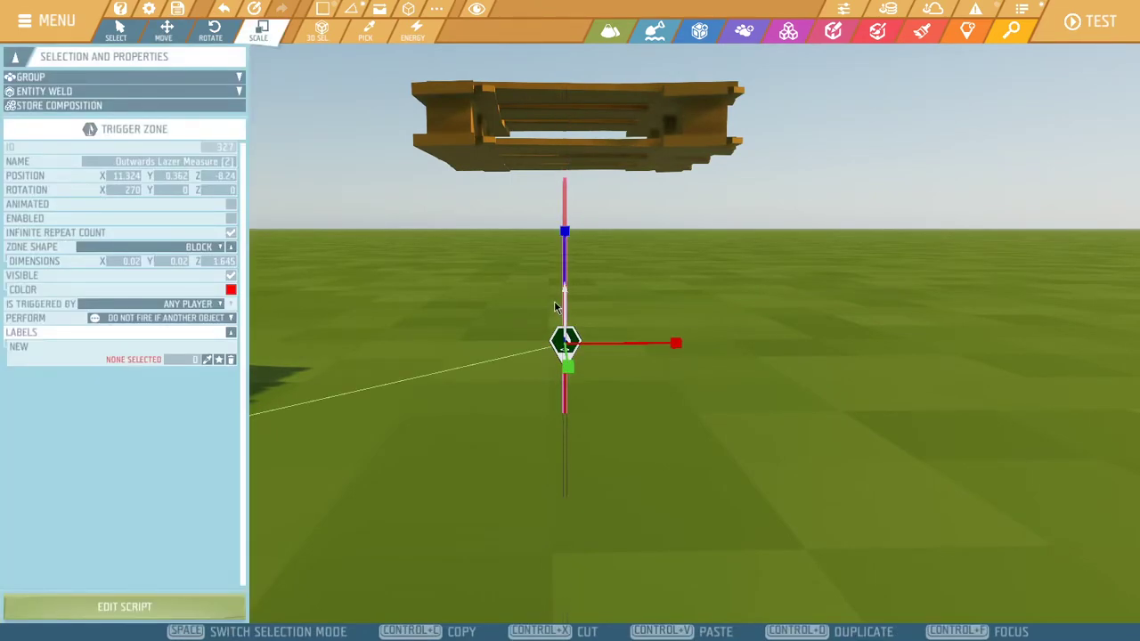
pyautogui.moveTo(566, 267); pyautogui.dragTo(596, 318, button='right')
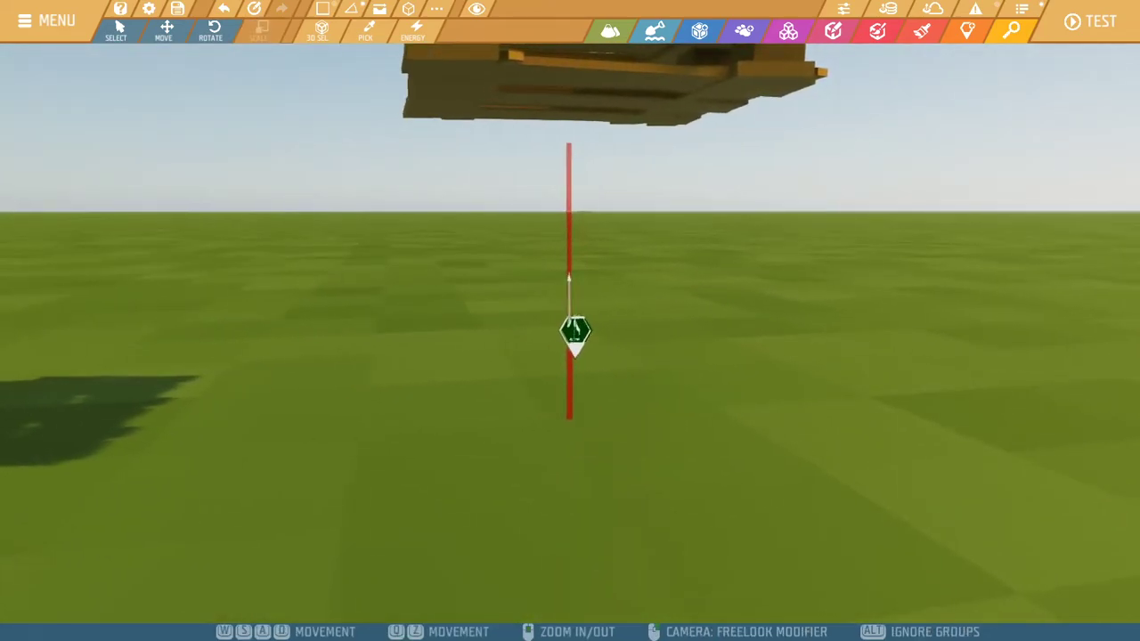
pyautogui.click(561, 331)
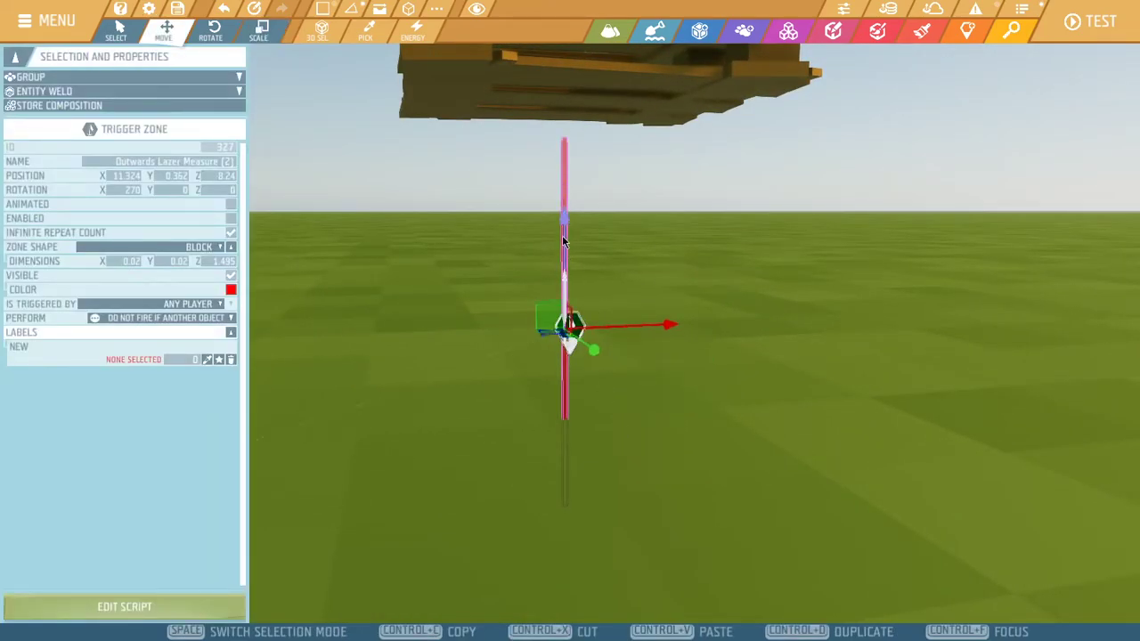
pyautogui.moveTo(562, 235); pyautogui.dragTo(570, 187)
pyautogui.click(863, 305)
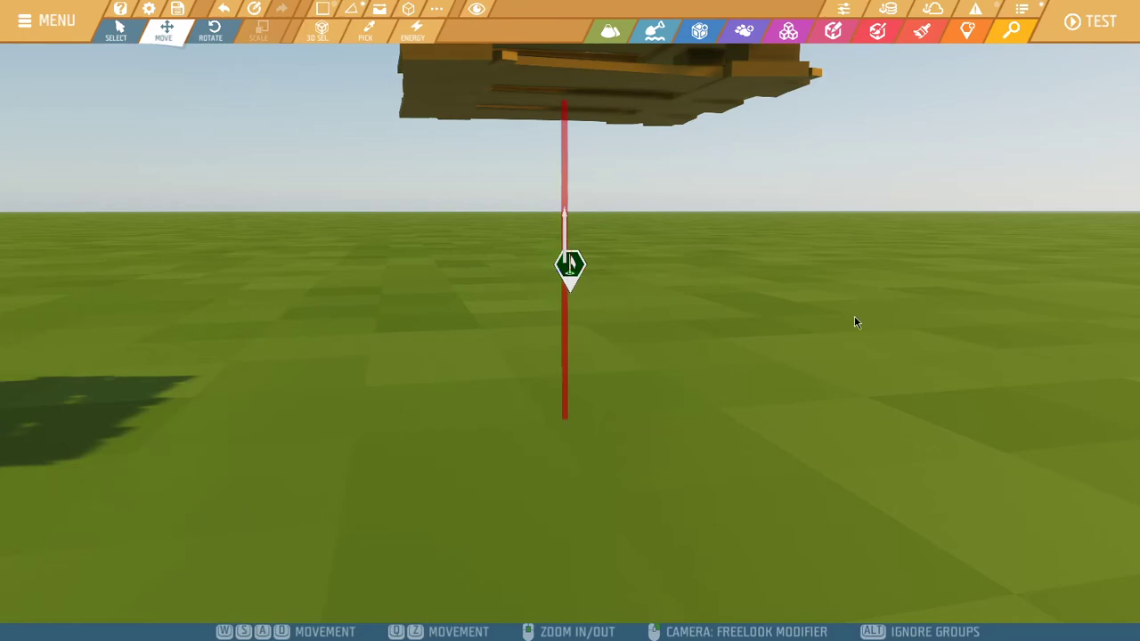
pyautogui.moveTo(854, 315)
pyautogui.mouseDown(button='right')
pyautogui.moveTo(819, 339)
pyautogui.moveTo(689, 315)
pyautogui.mouseUp(button='right')
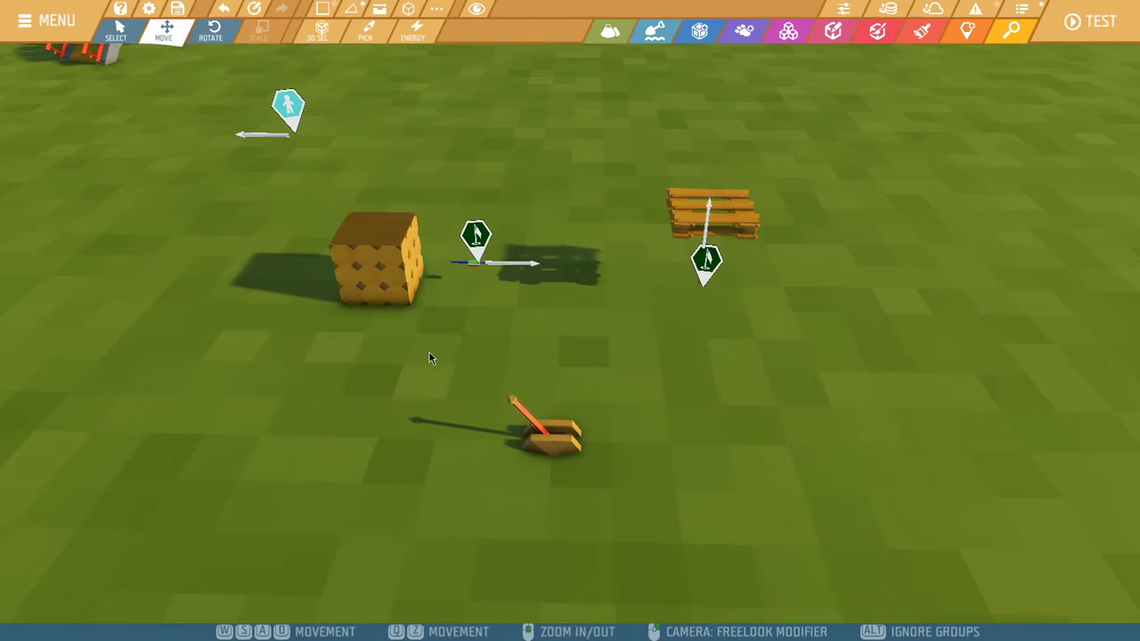
# Place an On Switch On event tile from EVENTS in the lever's script
pyautogui.doubleClick(539, 434)
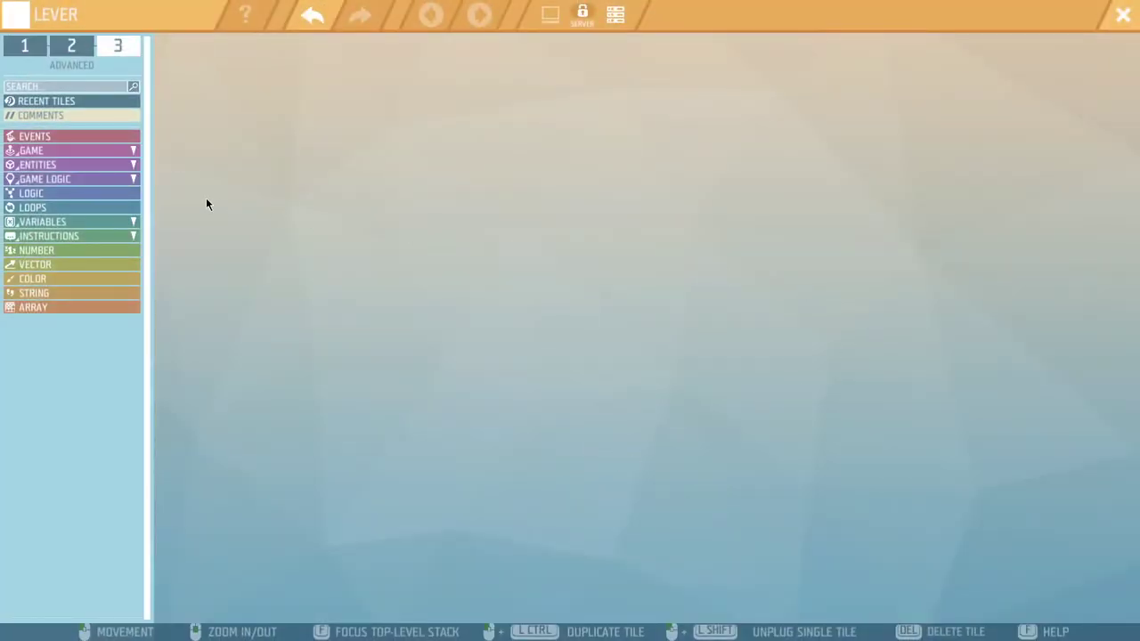
pyautogui.click(70, 134)
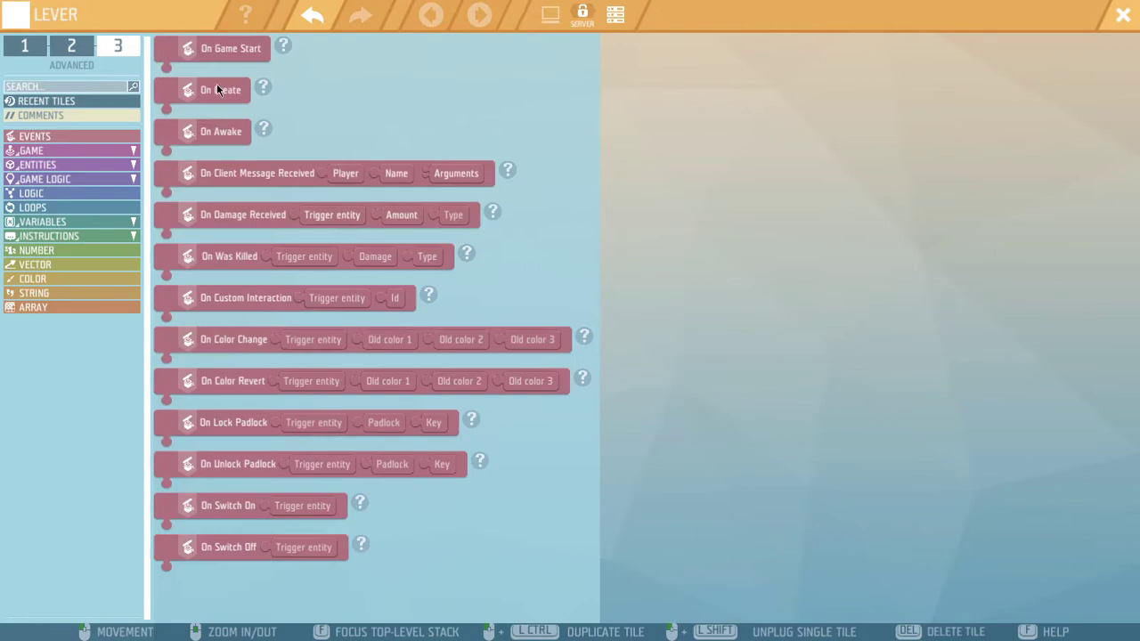
pyautogui.moveTo(212, 506); pyautogui.dragTo(391, 254)
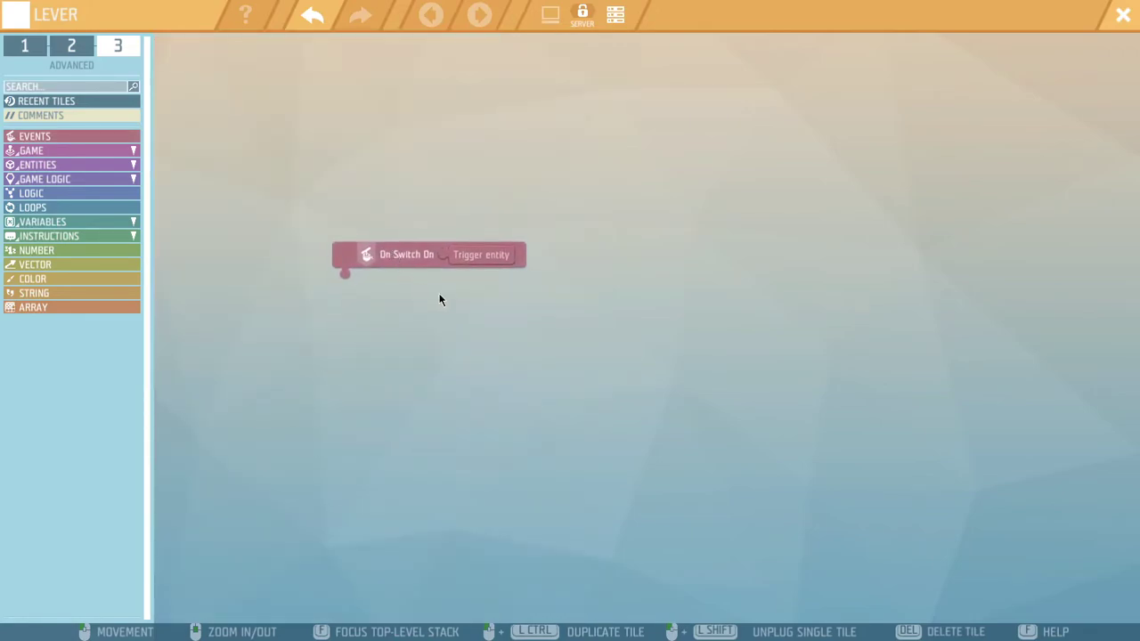
pyautogui.click(1123, 15)
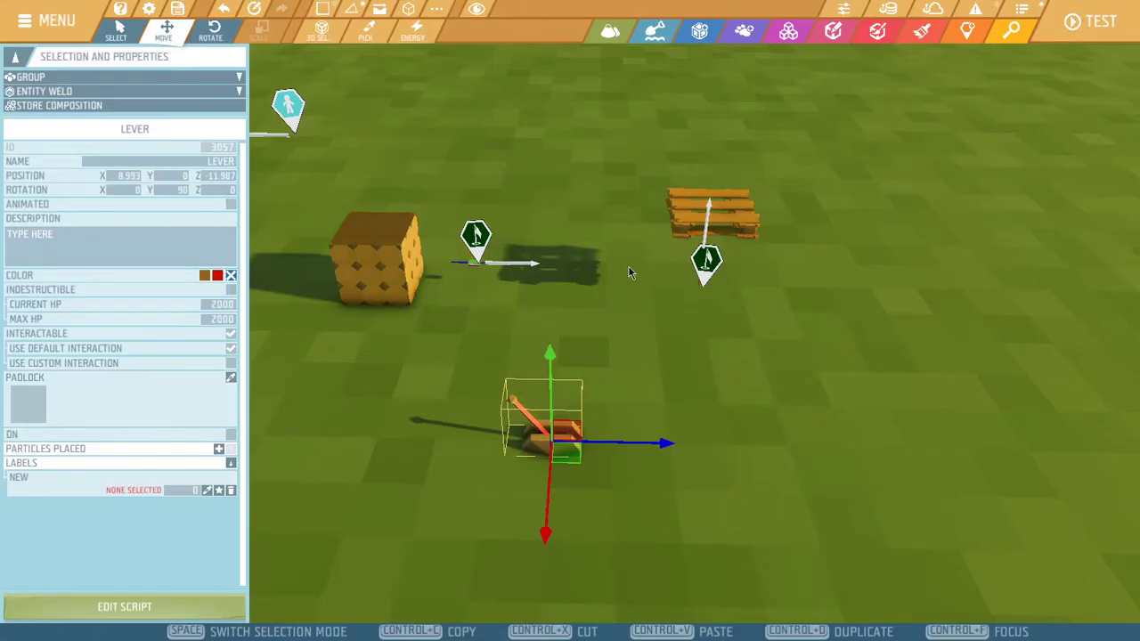
pyautogui.click(507, 290)
pyautogui.doubleClick(476, 236)
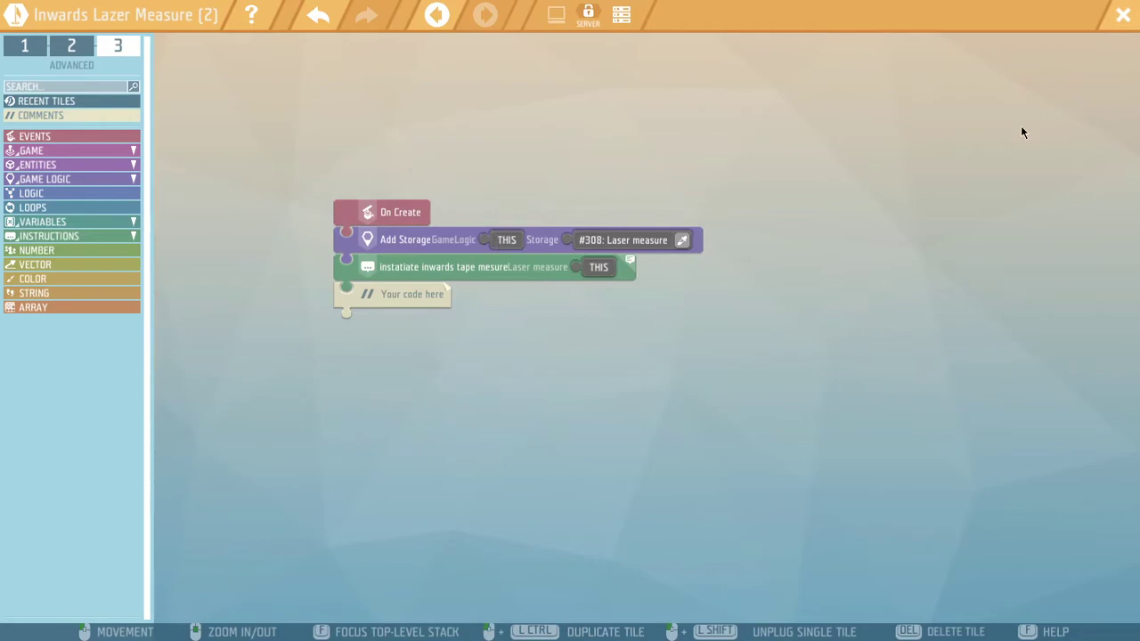
pyautogui.click(1122, 14)
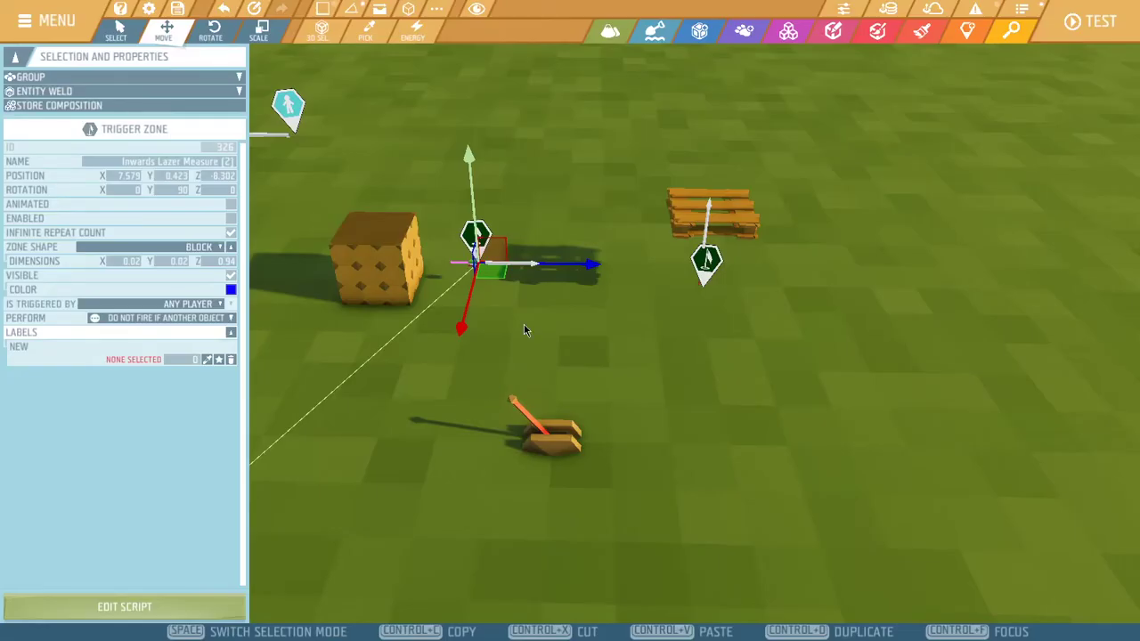
pyautogui.scroll(3, 497, 332)
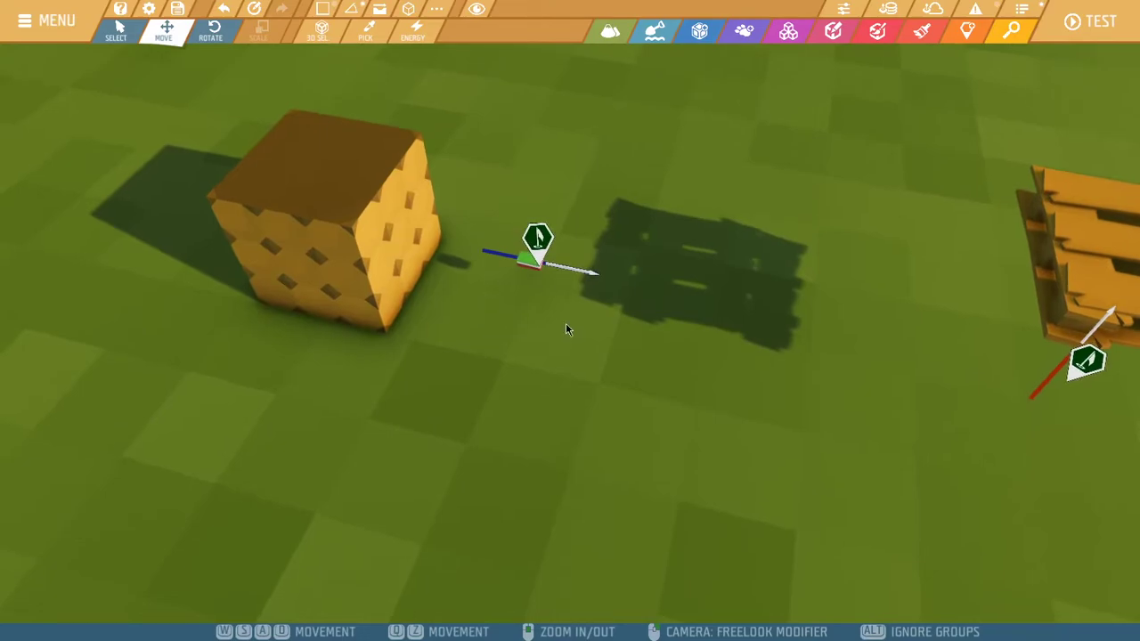
pyautogui.press('s')
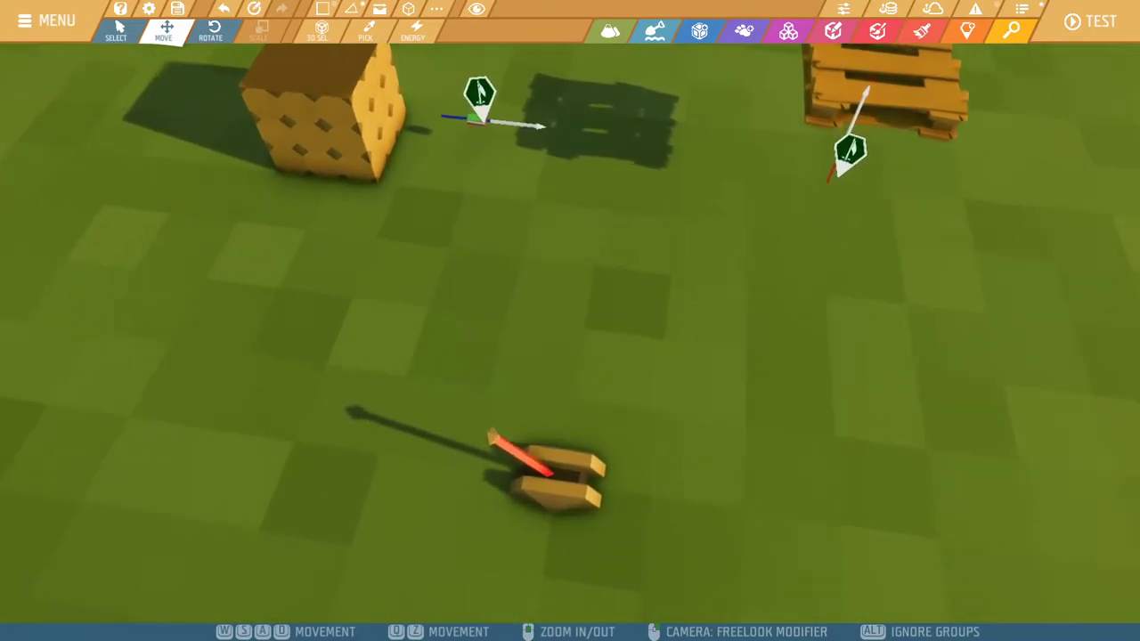
pyautogui.click(534, 419)
# Attach a DEBUG Write To Local Console tile under the lever's On Switch On event
pyautogui.rightClick(535, 418)
pyautogui.click(530, 424)
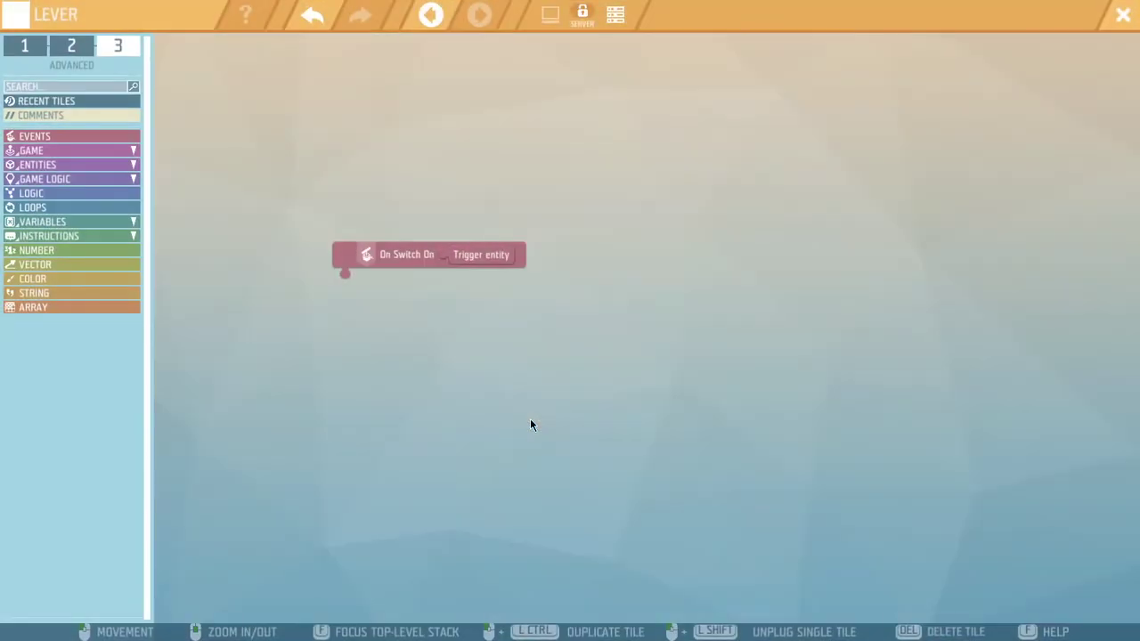
pyautogui.click(54, 150)
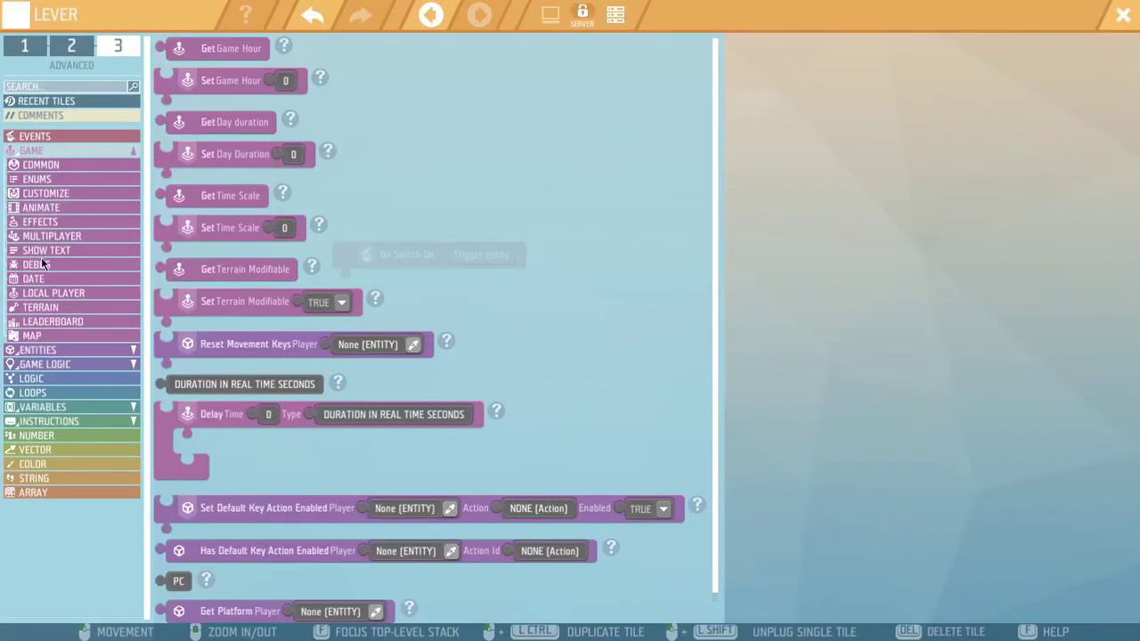
pyautogui.click(41, 264)
pyautogui.moveTo(201, 189); pyautogui.dragTo(361, 306)
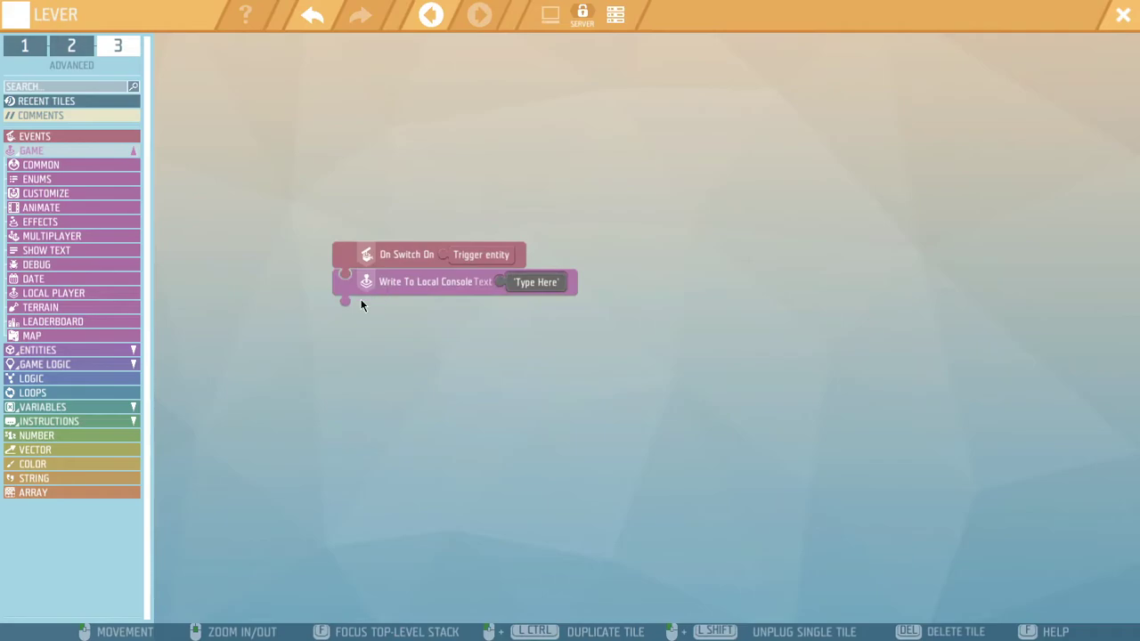
# Put the Laser measure 'measure' tile into the console write's Text slot
pyautogui.click(60, 420)
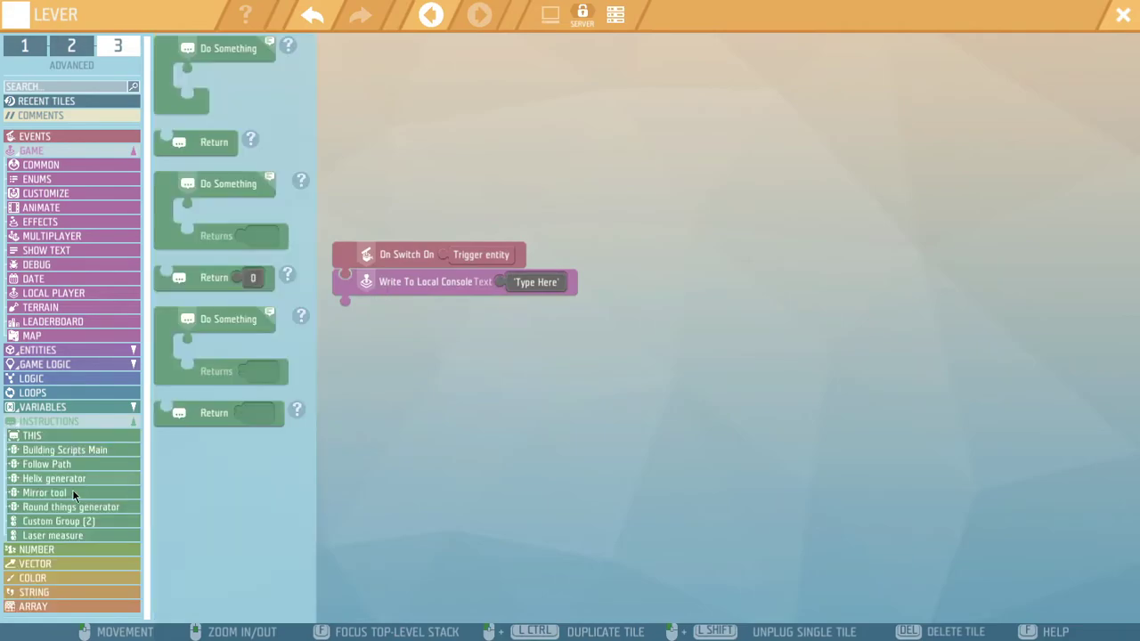
pyautogui.click(51, 537)
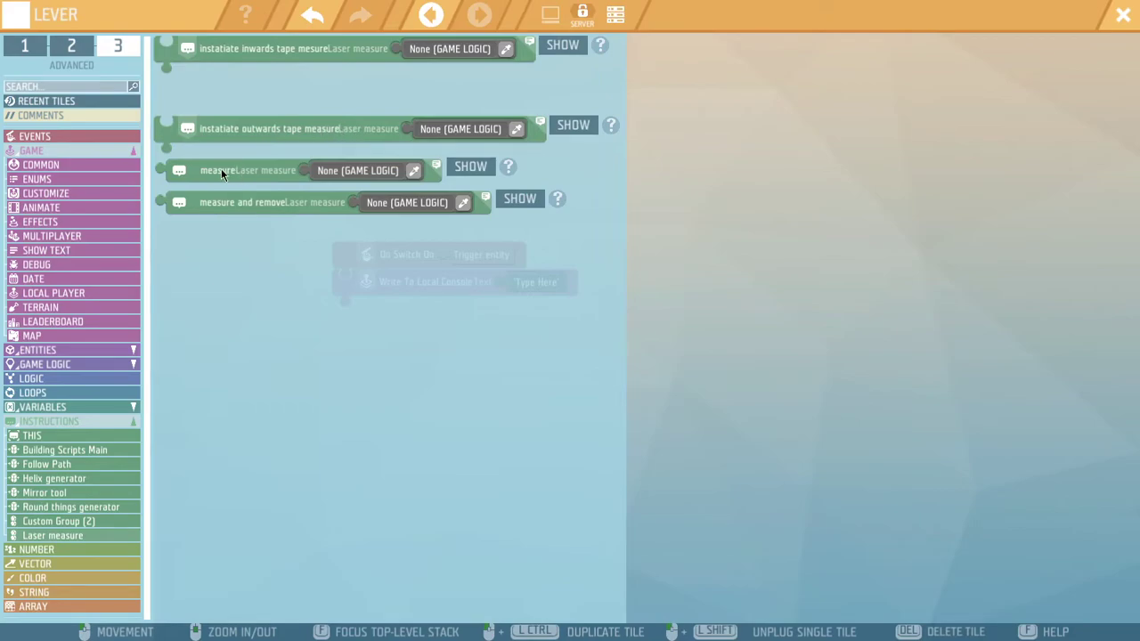
pyautogui.moveTo(220, 168); pyautogui.dragTo(569, 299)
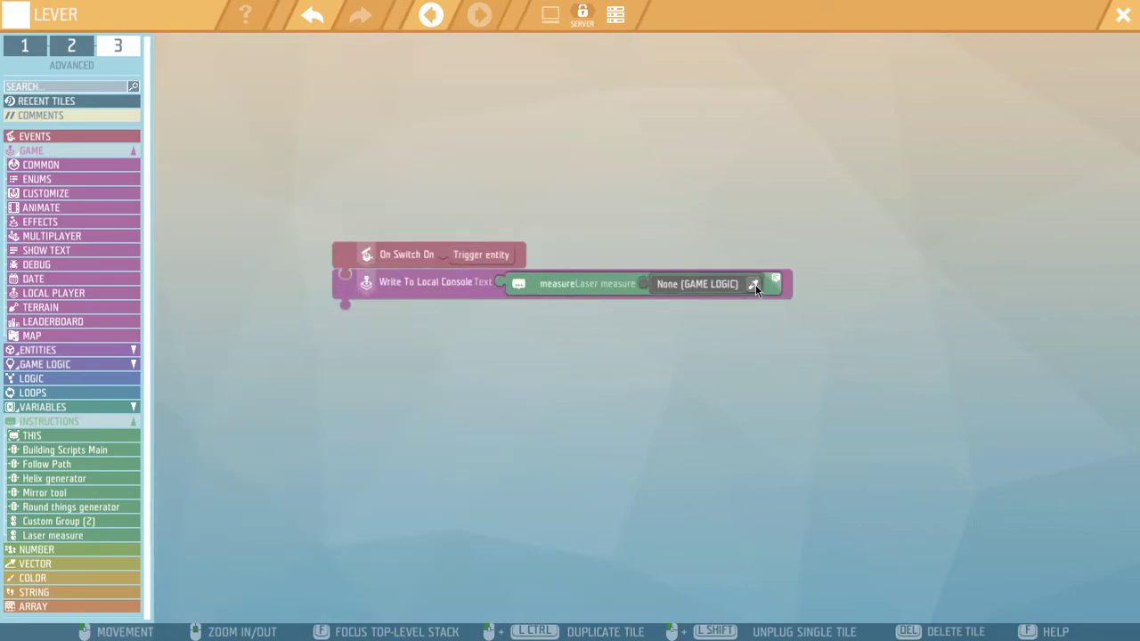
pyautogui.moveTo(755, 284); pyautogui.dragTo(755, 321)
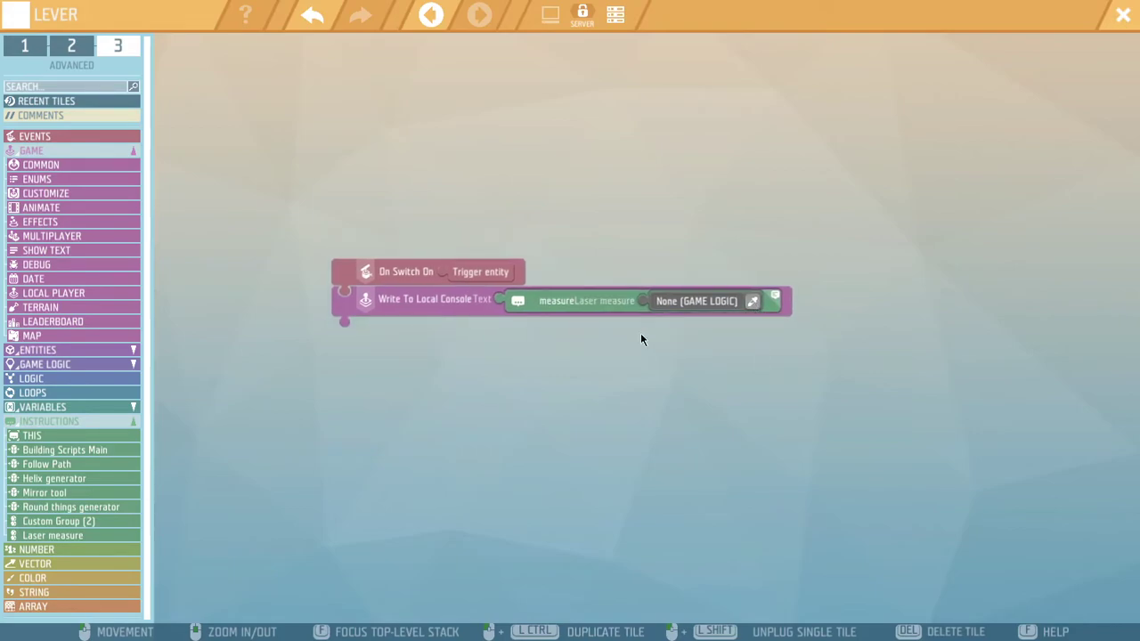
# Target the first measure at Inwards Lazer Measure #326 and duplicate the console line, deleting its measure tile
pyautogui.click(754, 303)
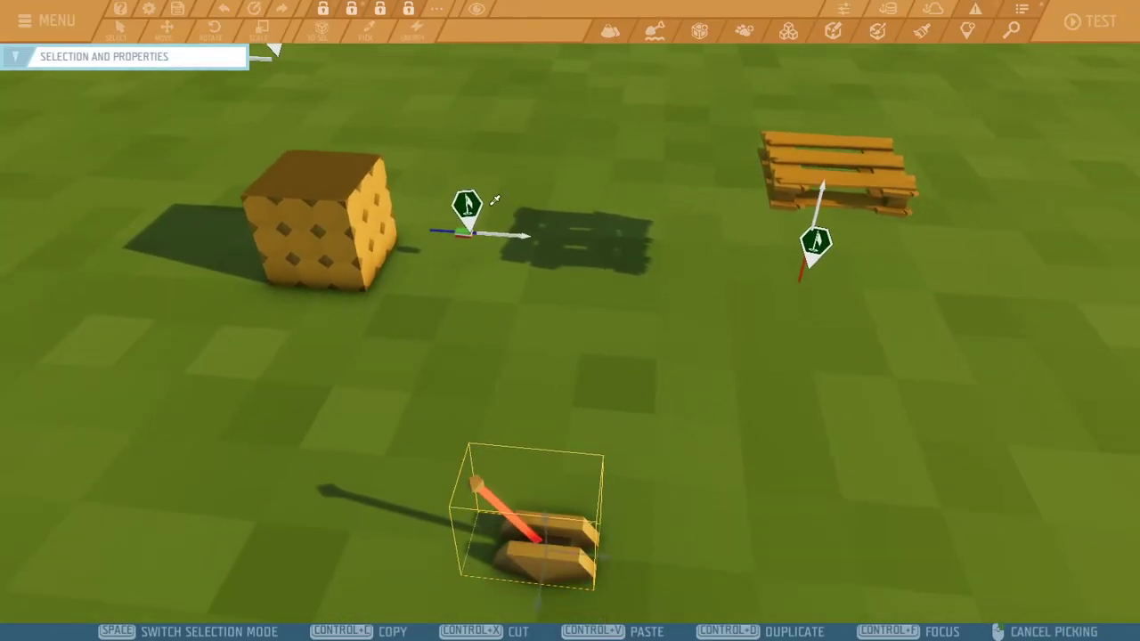
pyautogui.click(504, 232)
pyautogui.moveTo(410, 308)
pyautogui.keyDown('ctrl'); pyautogui.mouseDown()
pyautogui.moveTo(413, 374)
pyautogui.moveTo(402, 340)
pyautogui.mouseUp(); pyautogui.keyUp('ctrl')
pyautogui.moveTo(525, 331); pyautogui.dragTo(529, 401)
pyautogui.press('Delete')
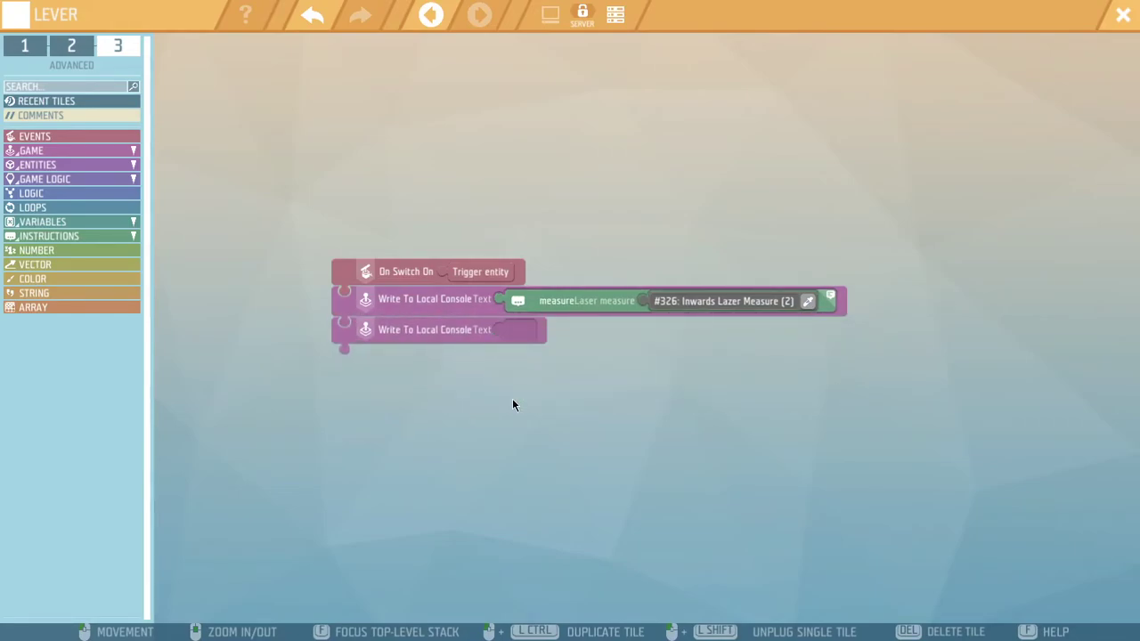
# Fill the second console line with 'measure and remove' targeting Outwards Lazer Measure #327
pyautogui.click(55, 236)
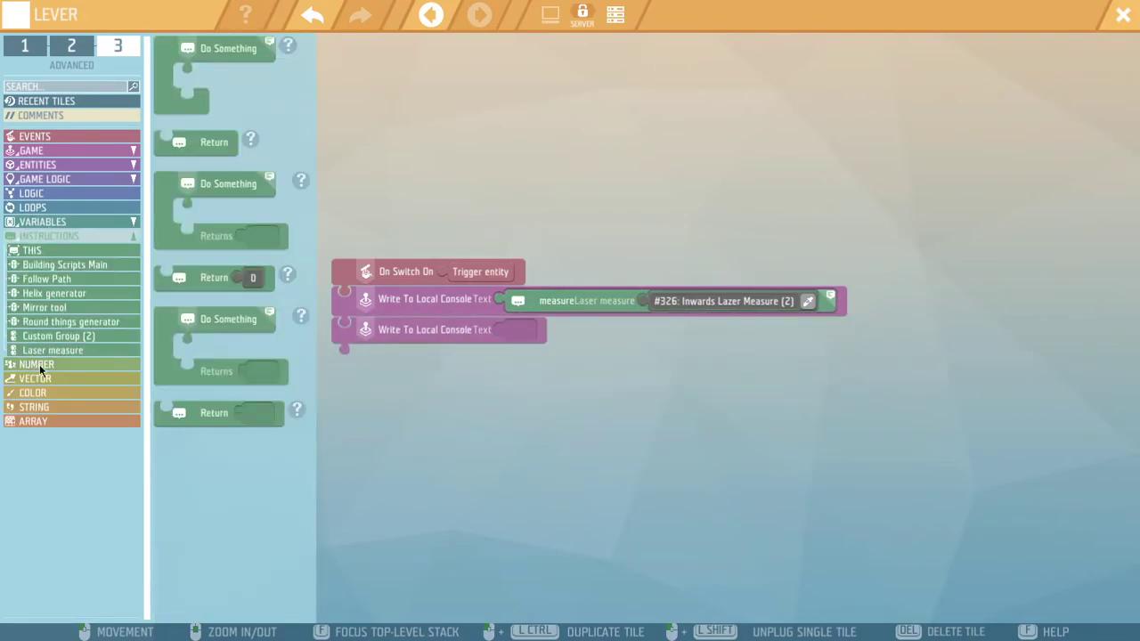
pyautogui.click(49, 350)
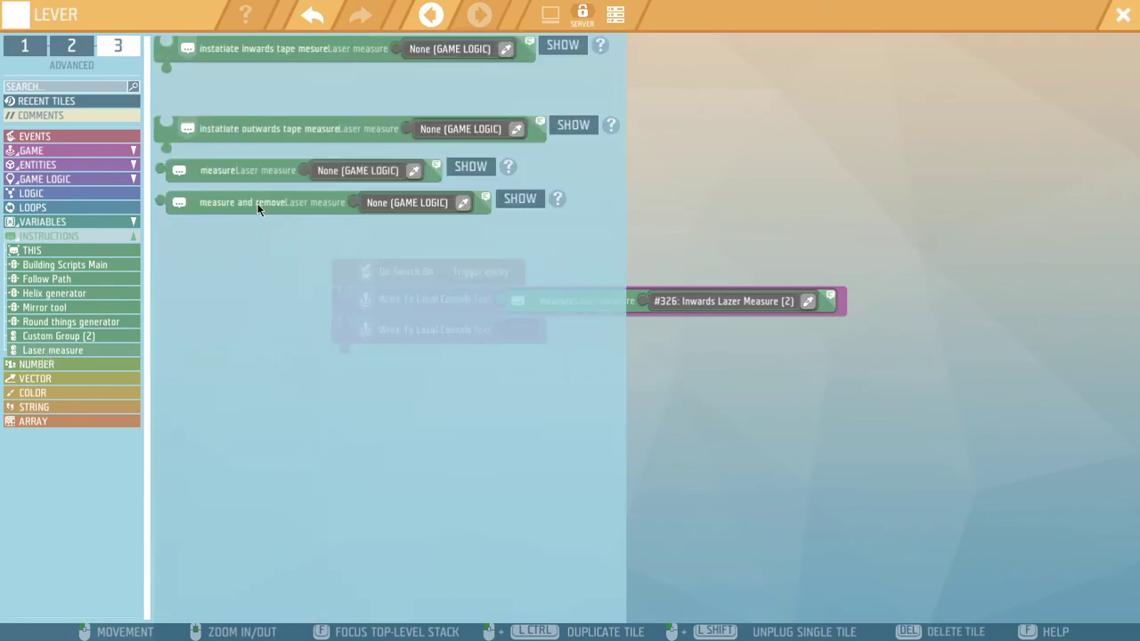
pyautogui.moveTo(258, 206); pyautogui.dragTo(550, 331)
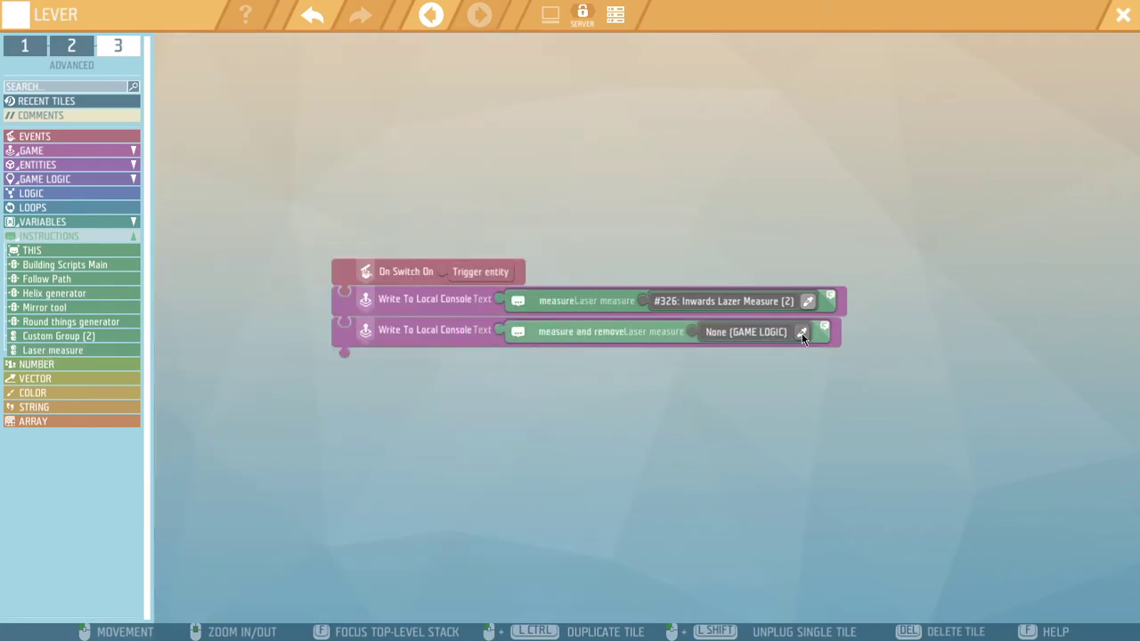
pyautogui.click(801, 333)
pyautogui.click(821, 246)
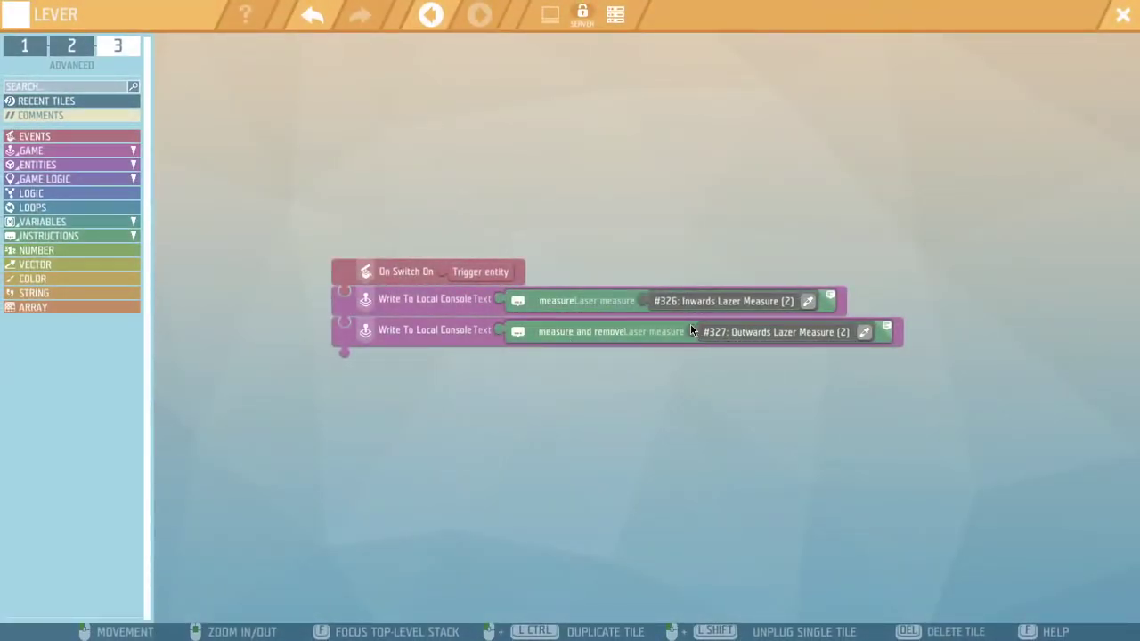
# Test the scenario, switch the lever, and confirm the console shows 0.187 and 1.301
pyautogui.click(1123, 10)
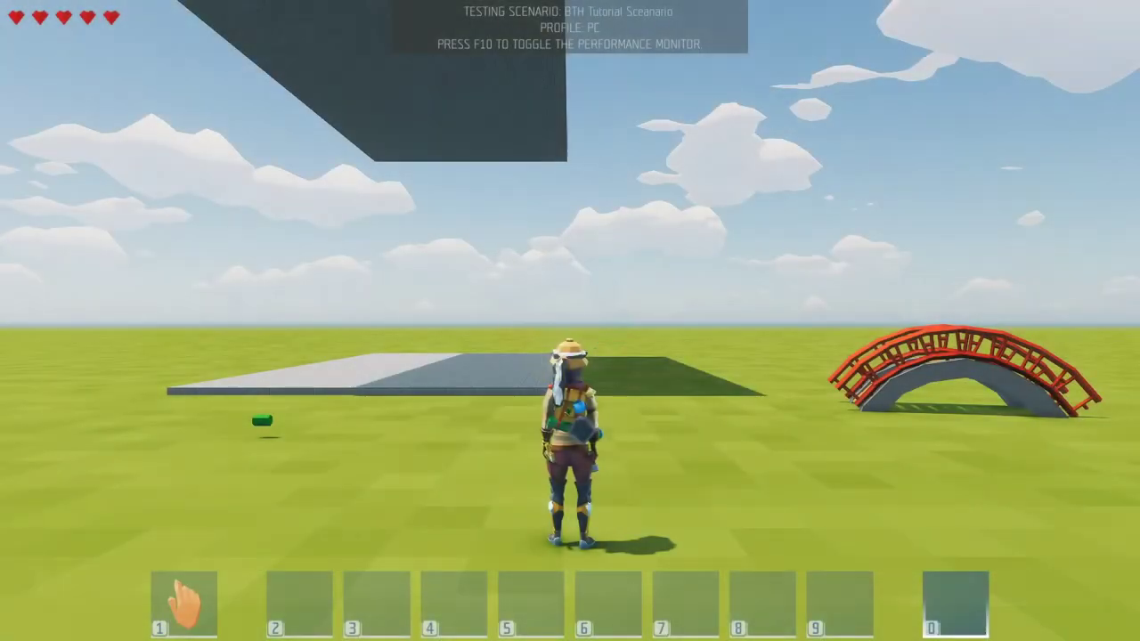
pyautogui.press('w')
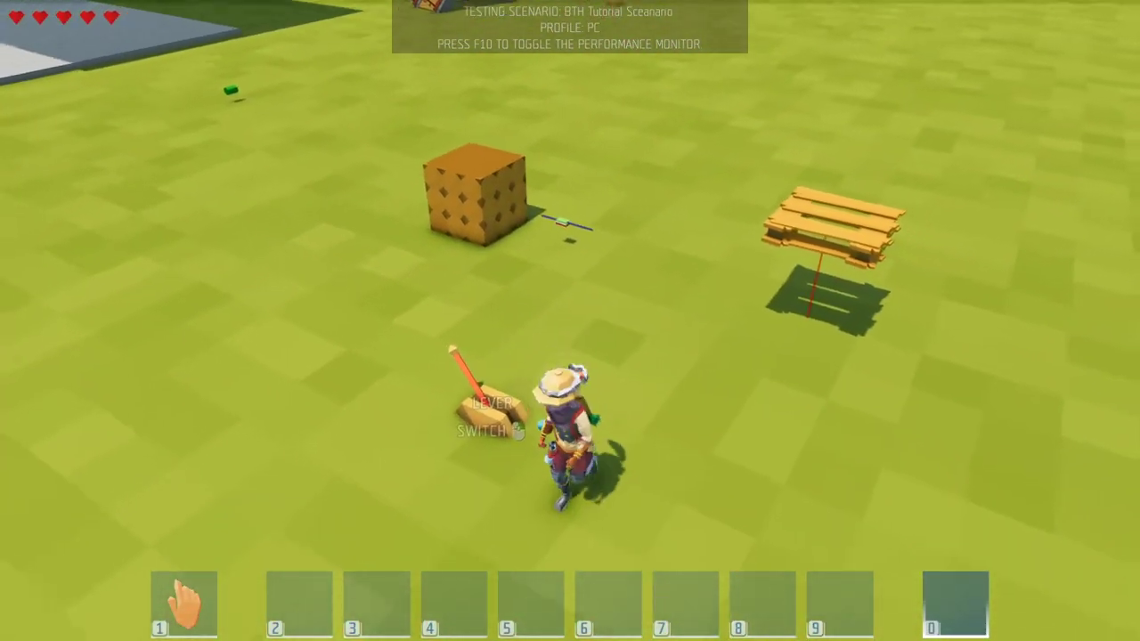
pyautogui.press('F10')
pyautogui.press('w')
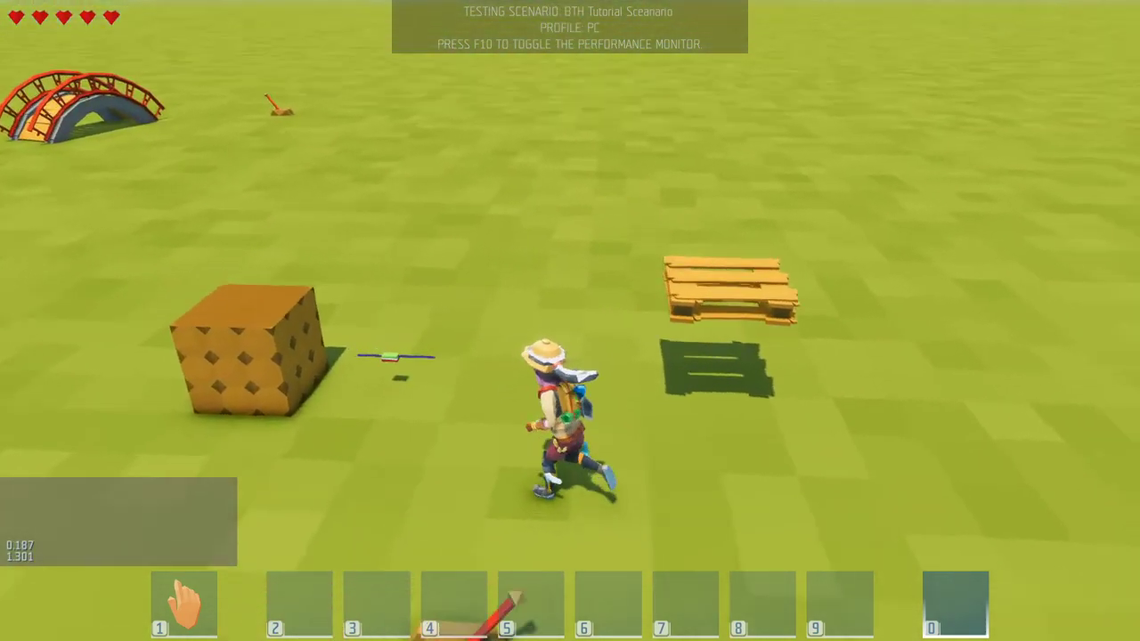
pyautogui.press('Return')
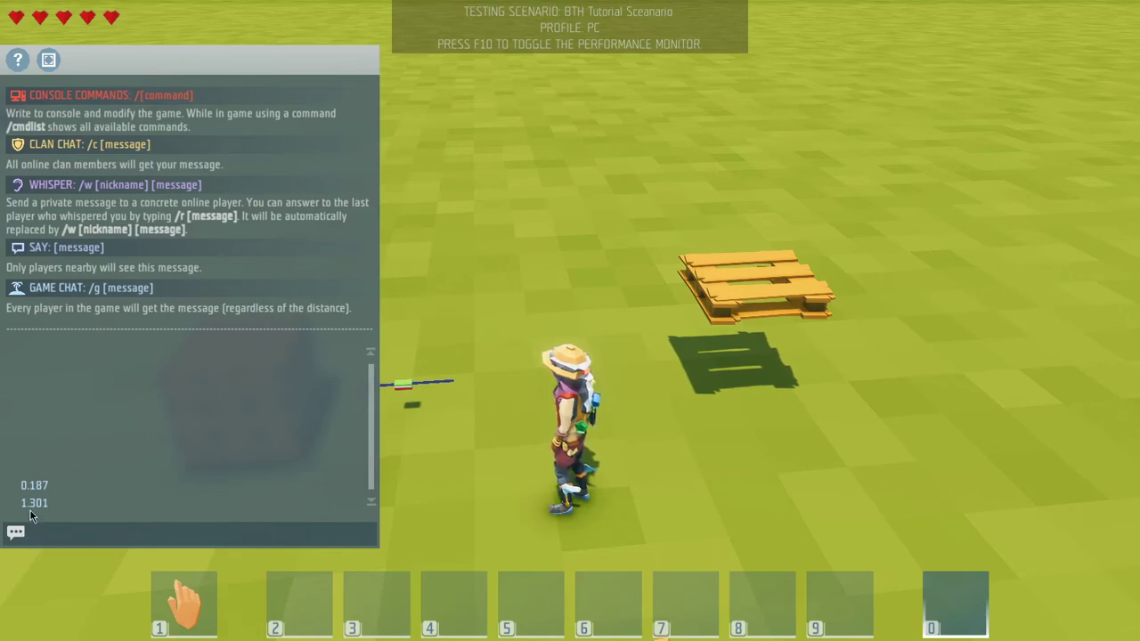
pyautogui.click(31, 533)
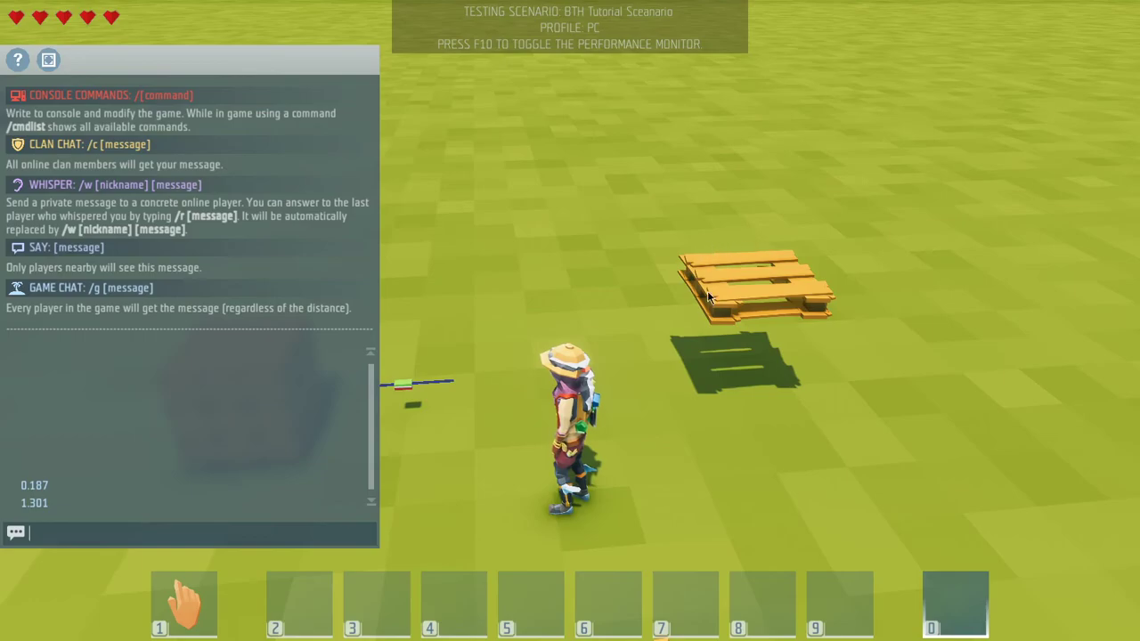
pyautogui.press('Escape')
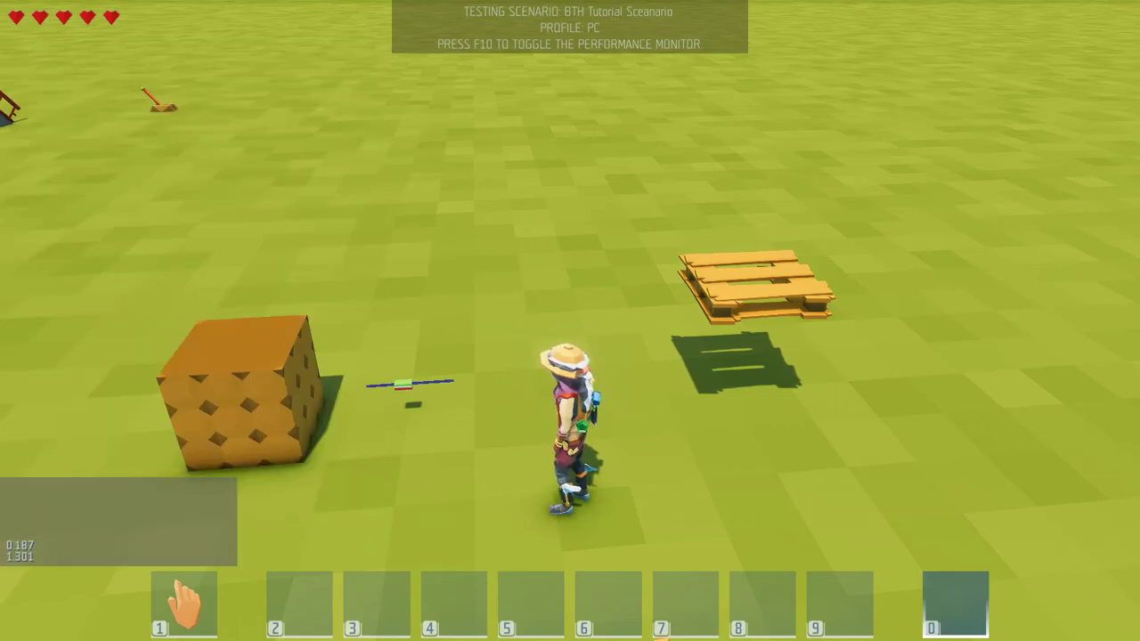
pyautogui.press('s')
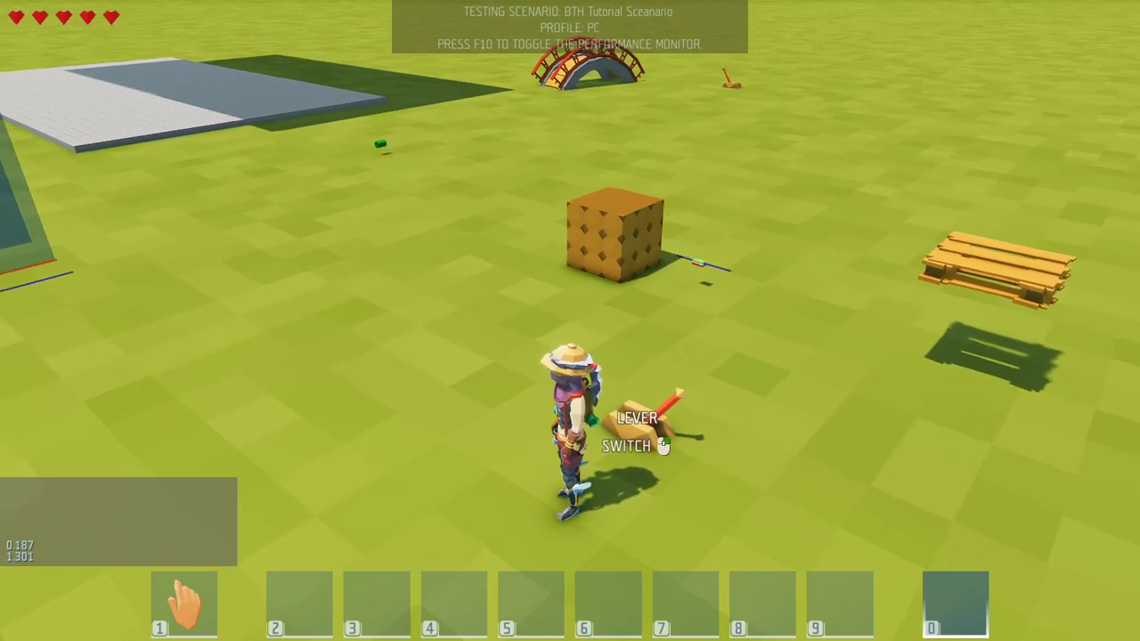
pyautogui.press('w')
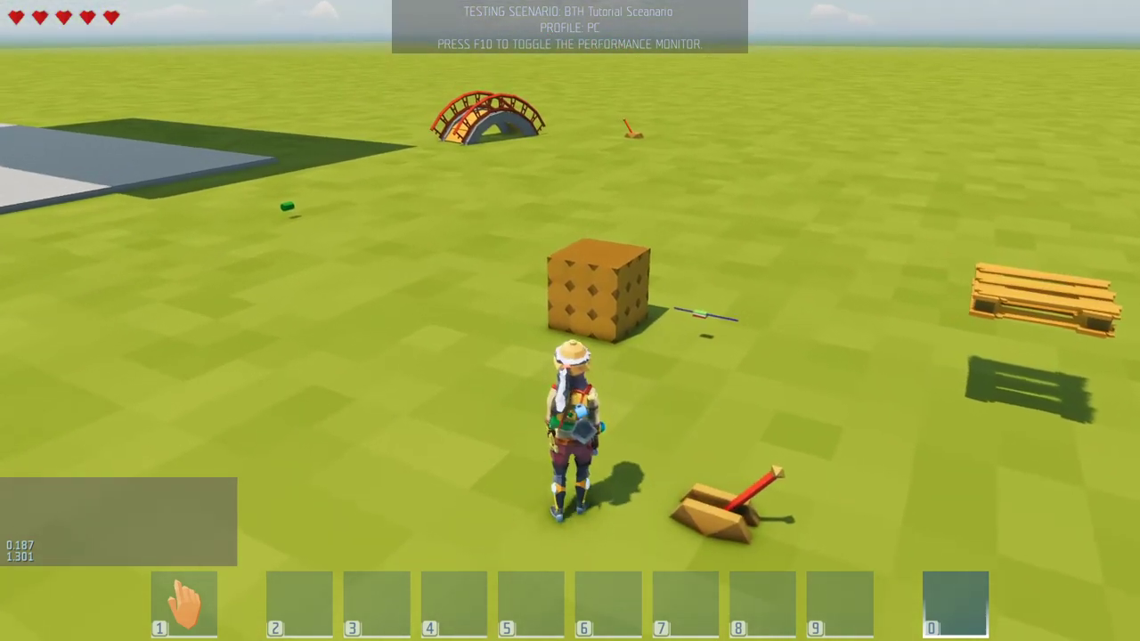
pyautogui.press('space')
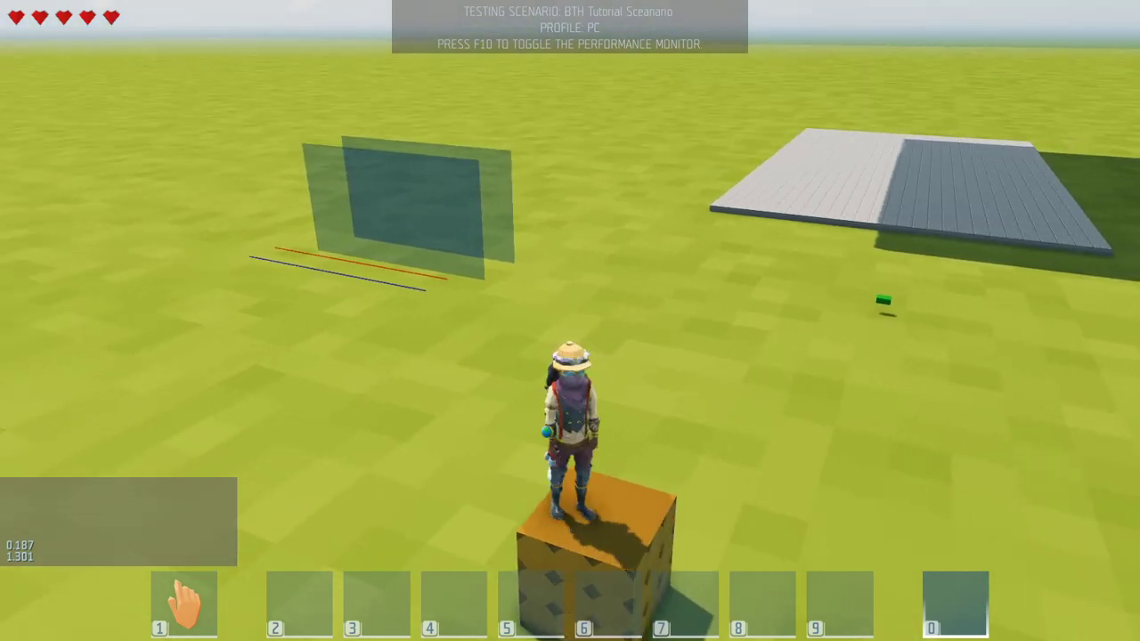
pyautogui.press('s')
pyautogui.press('w')
pyautogui.press('space')
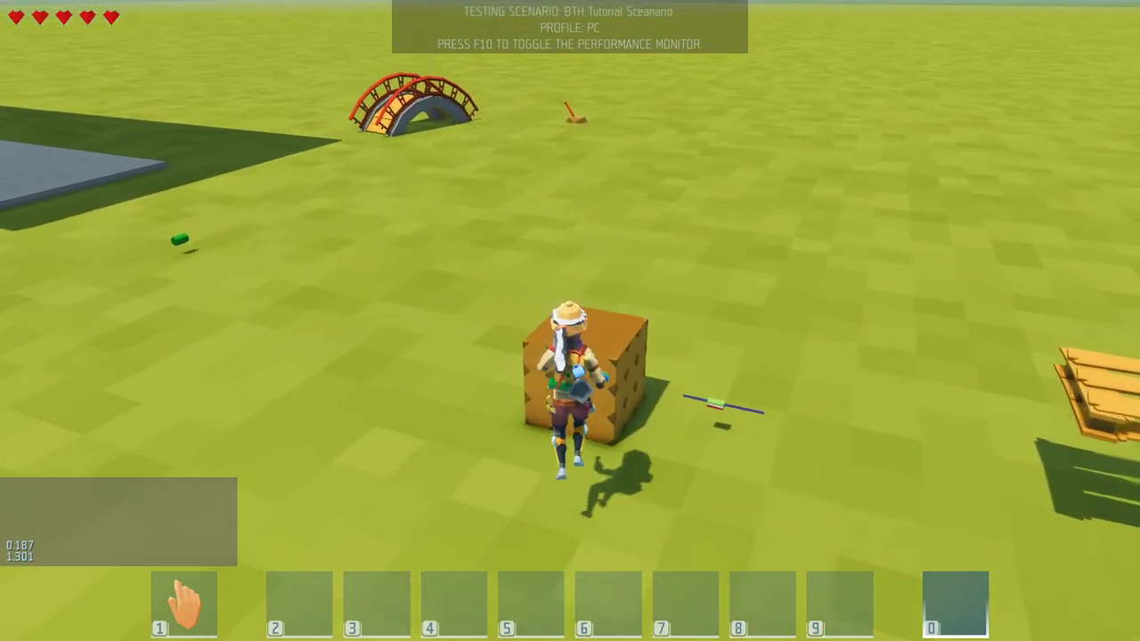
pyautogui.press('s')
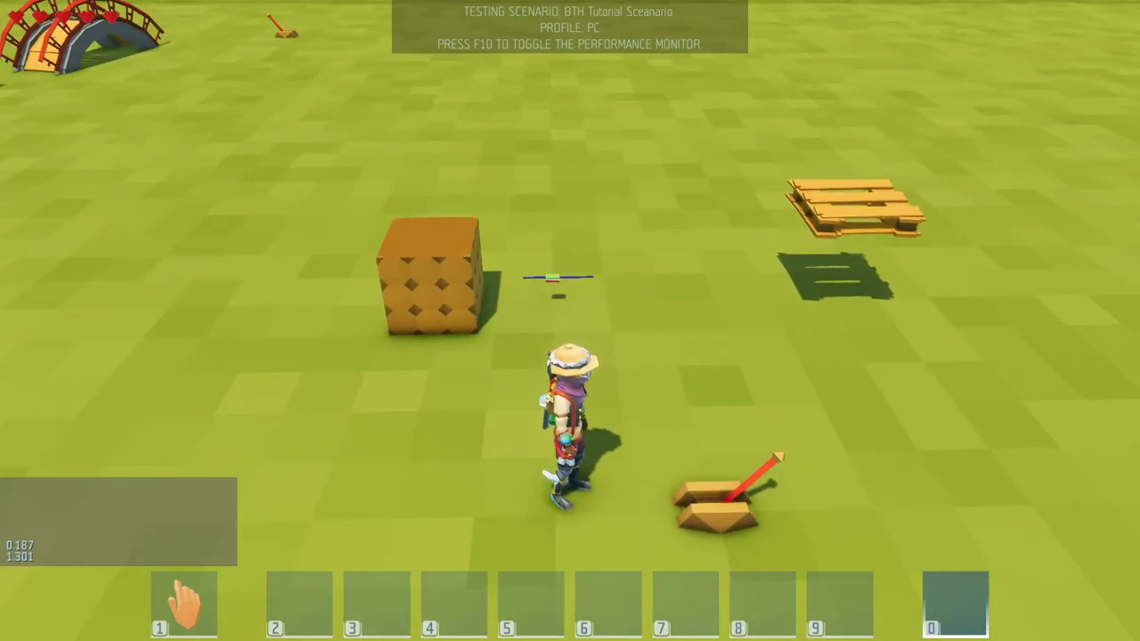
pyautogui.press('w')
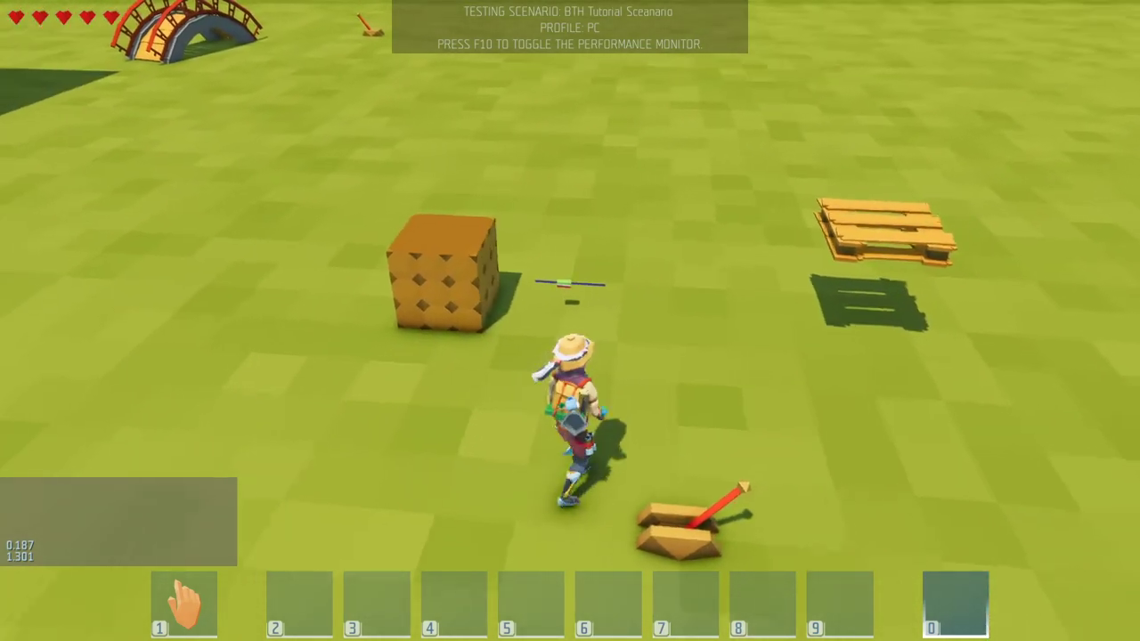